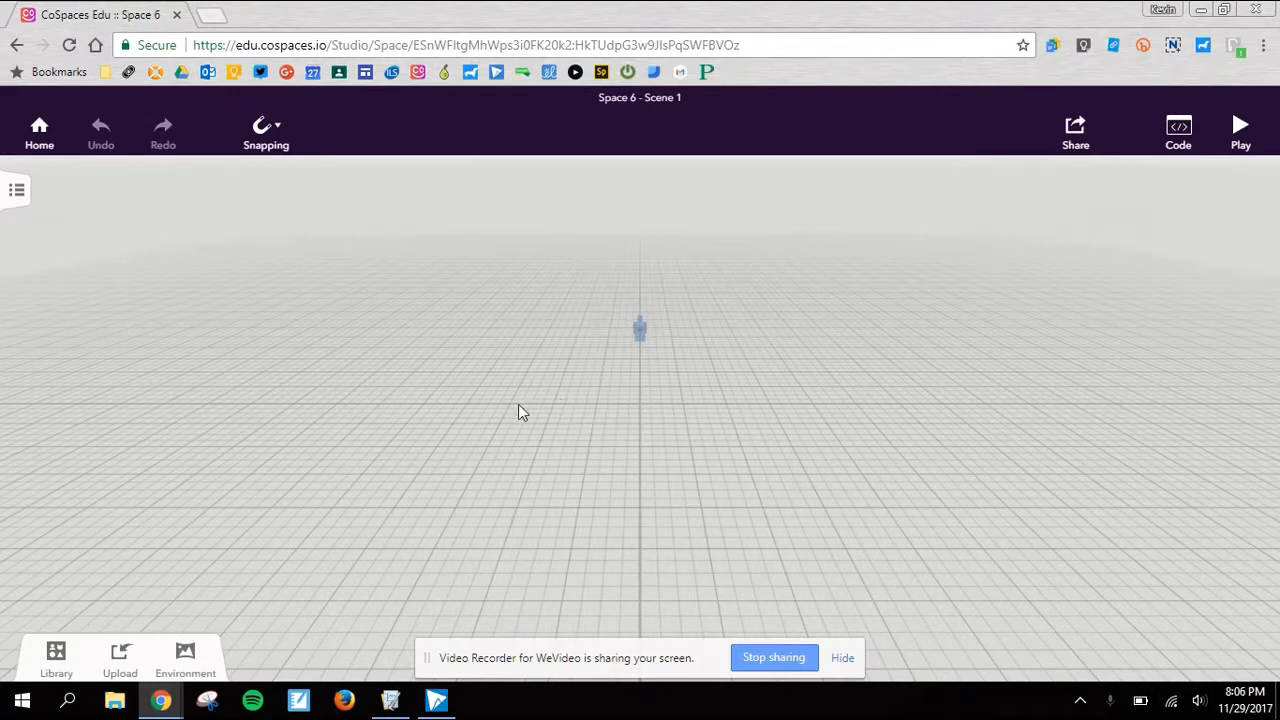
{"action": "left_click_drag", "start_coordinate": [366, 384], "coordinate": [682, 385]}
{"action": "left_click", "coordinate": [637, 329]}
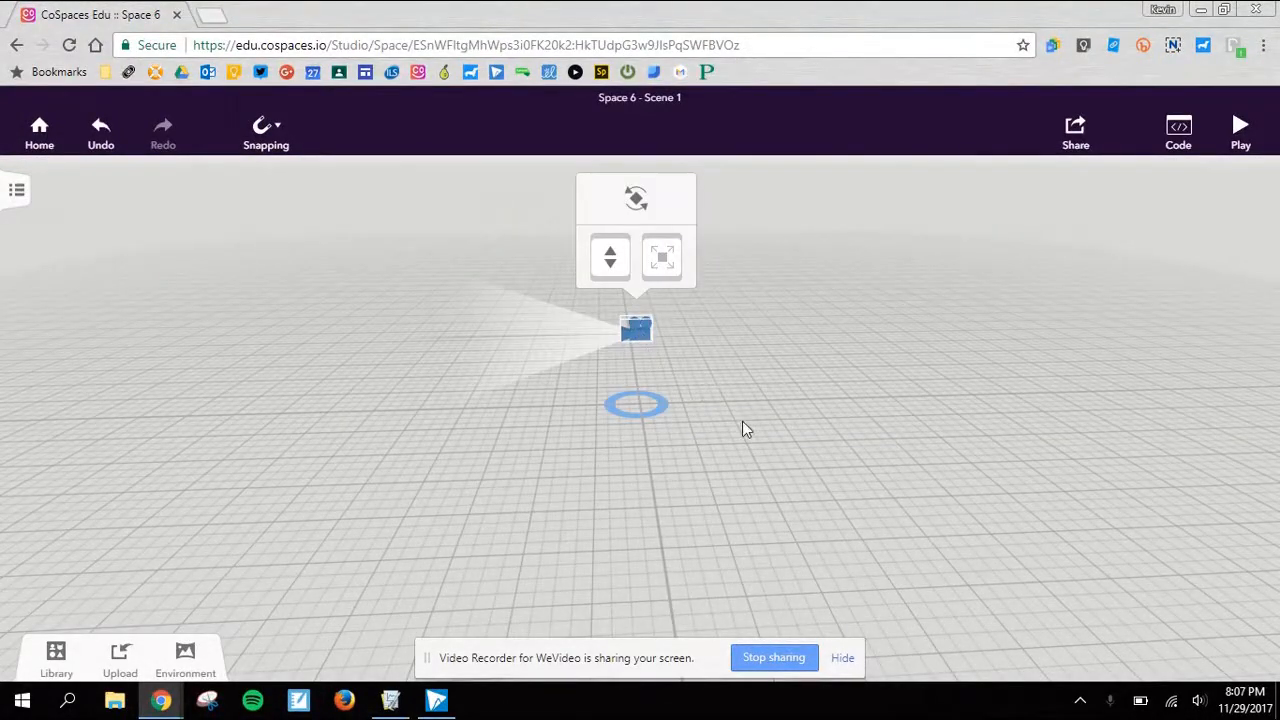
{"action": "left_click", "coordinate": [740, 460]}
{"action": "left_click_drag", "start_coordinate": [729, 460], "coordinate": [447, 456]}
{"action": "left_click_drag", "start_coordinate": [733, 441], "coordinate": [340, 466]}
{"action": "left_click_drag", "start_coordinate": [863, 426], "coordinate": [577, 386]}
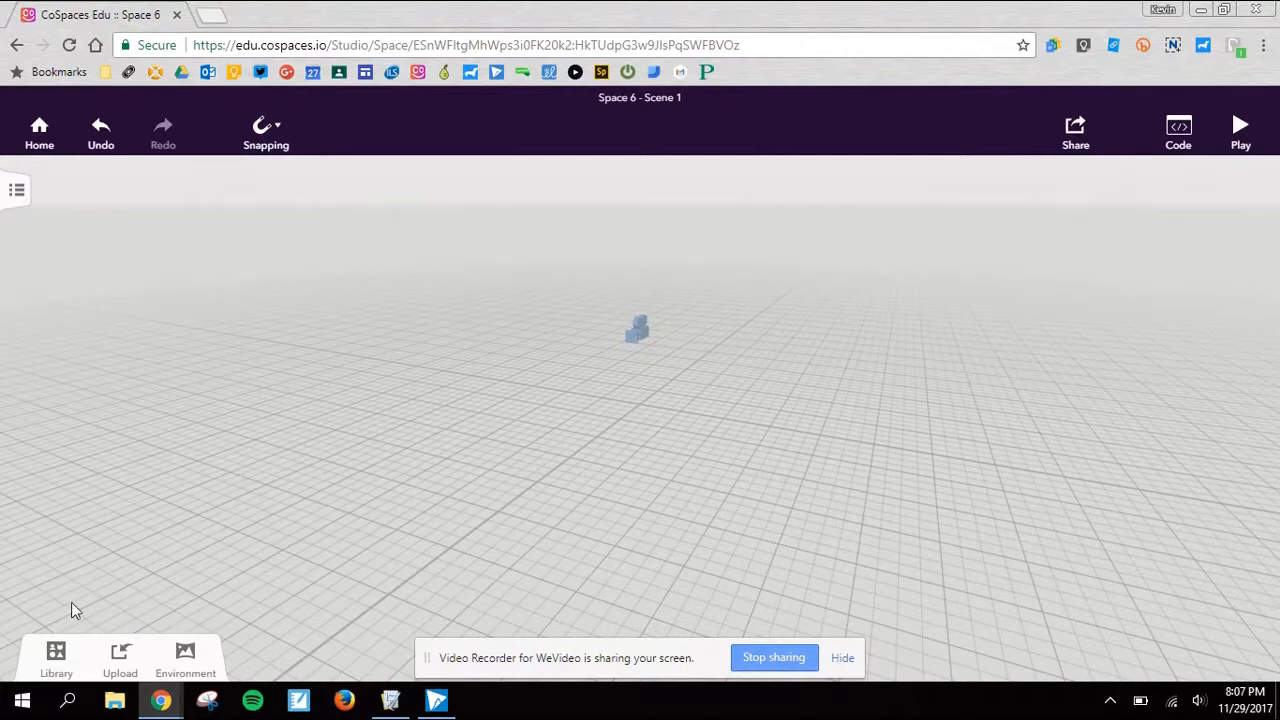
- Place the man in the red sweater and the green snake from the 3D low poly objects on the floor beside the camera
{"action": "left_click", "coordinate": [56, 655]}
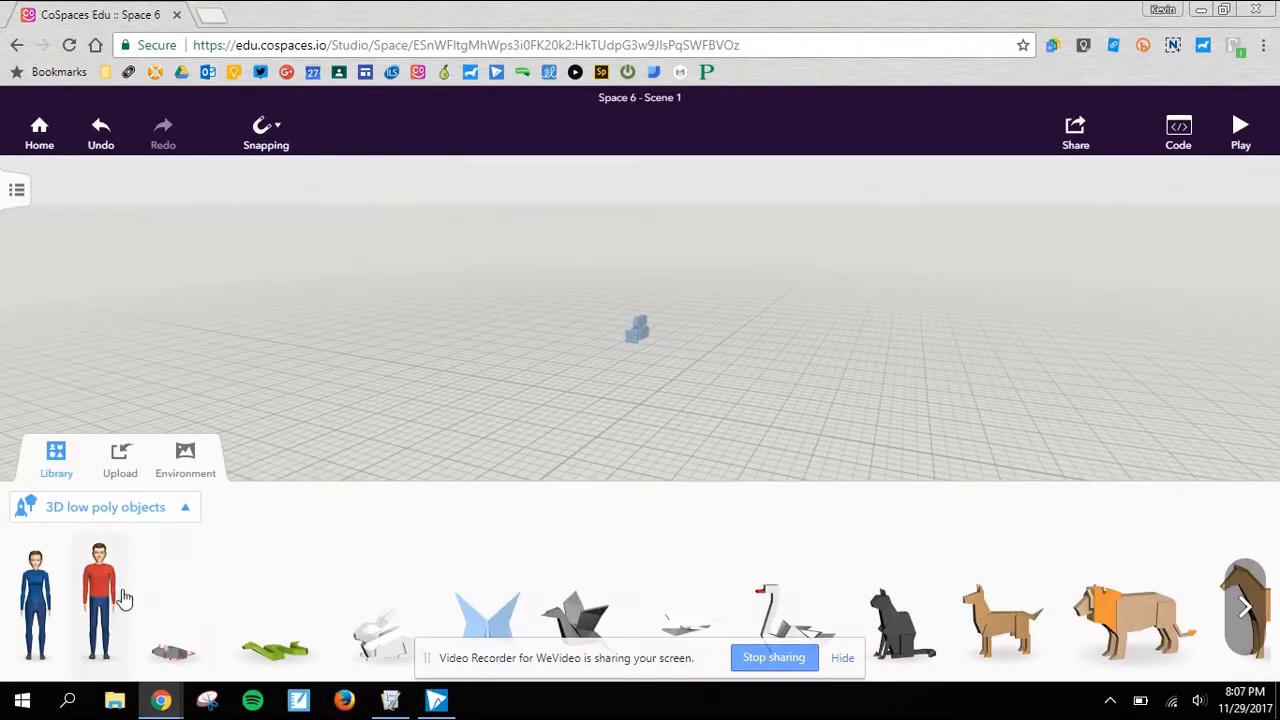
{"action": "left_click_drag", "start_coordinate": [112, 608], "coordinate": [290, 300]}
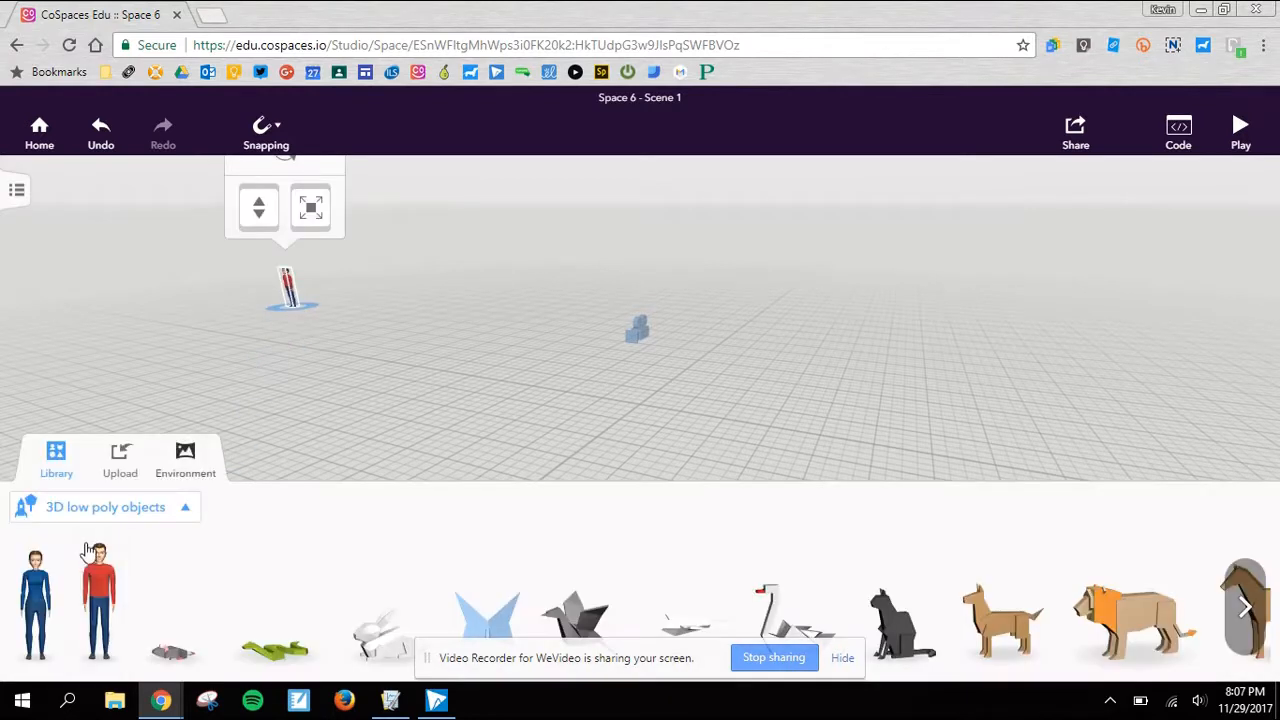
{"action": "left_click_drag", "start_coordinate": [285, 655], "coordinate": [419, 418]}
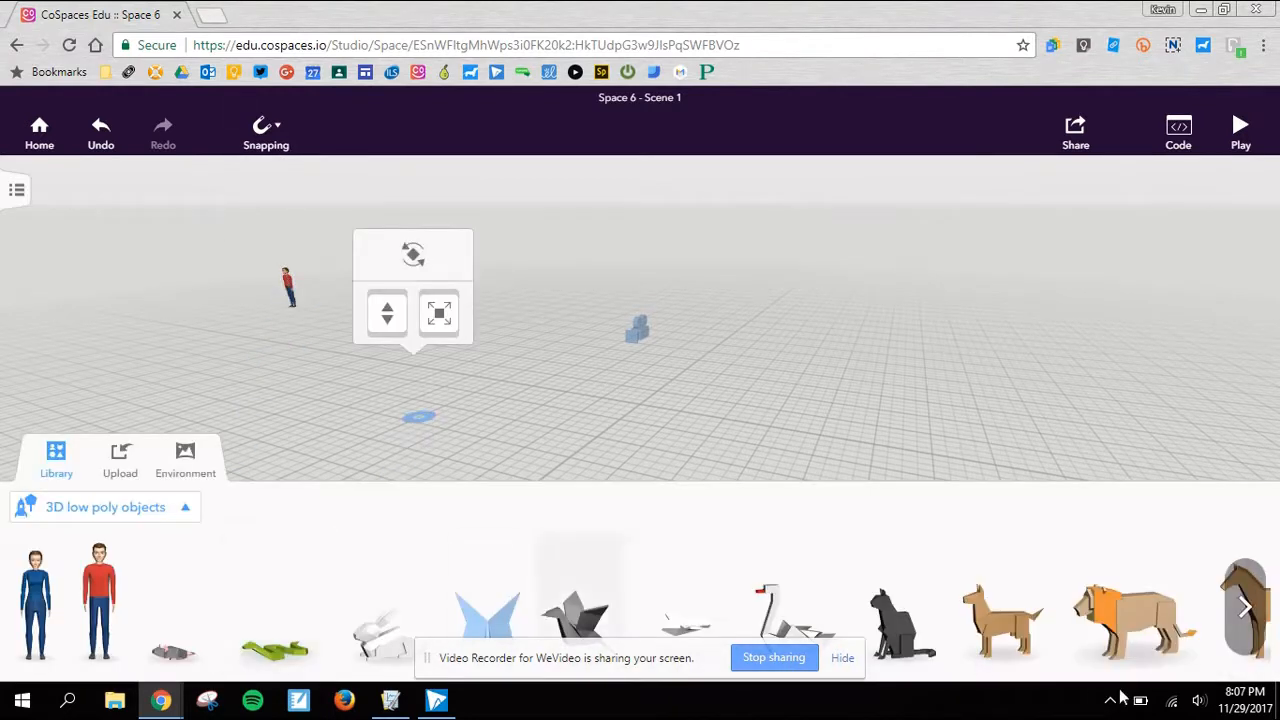
{"action": "left_click", "coordinate": [1243, 608]}
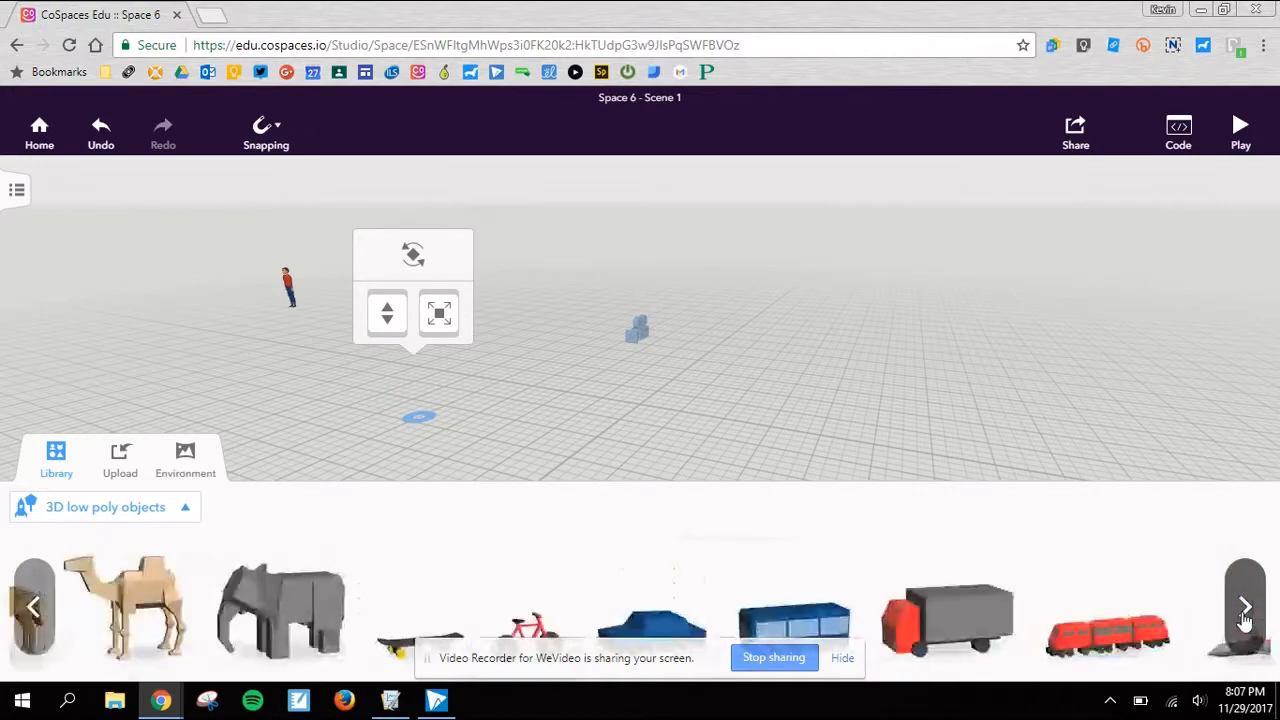
{"action": "left_click", "coordinate": [425, 432]}
- Enlarge the green snake to a bit over twice its size and raise it above the floor
{"action": "left_click", "coordinate": [420, 413]}
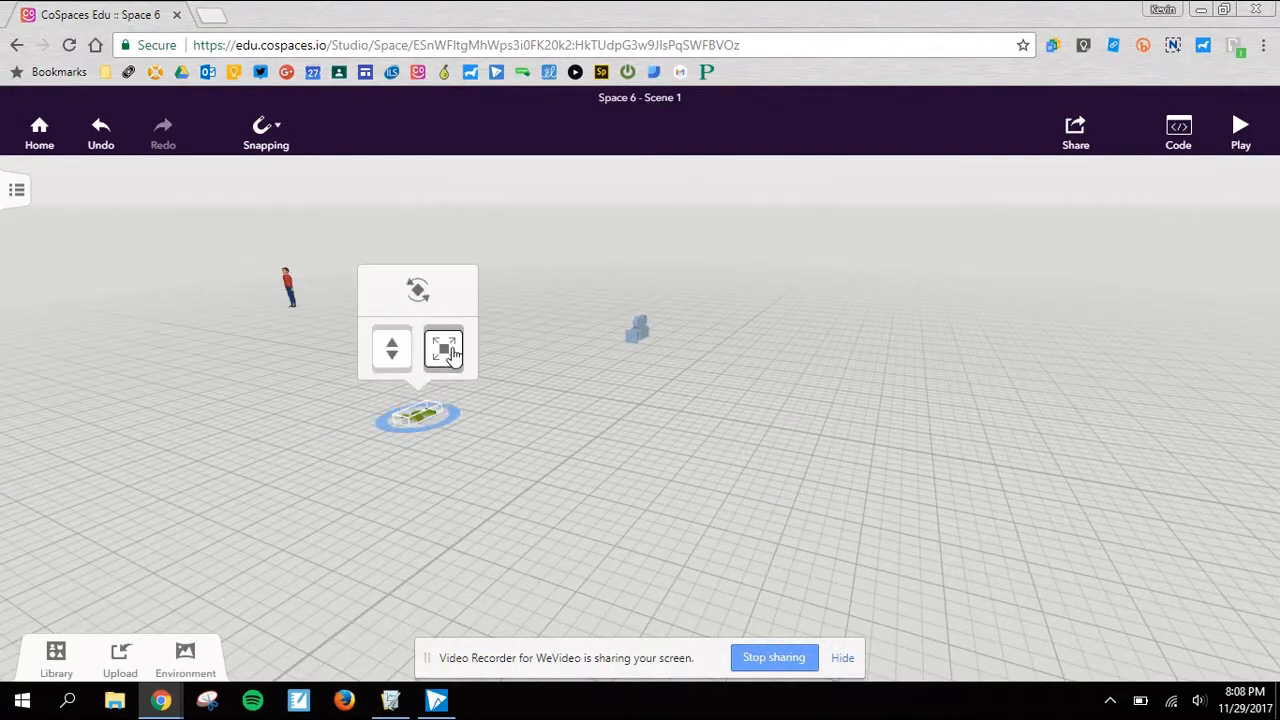
{"action": "left_click_drag", "start_coordinate": [447, 355], "coordinate": [505, 219]}
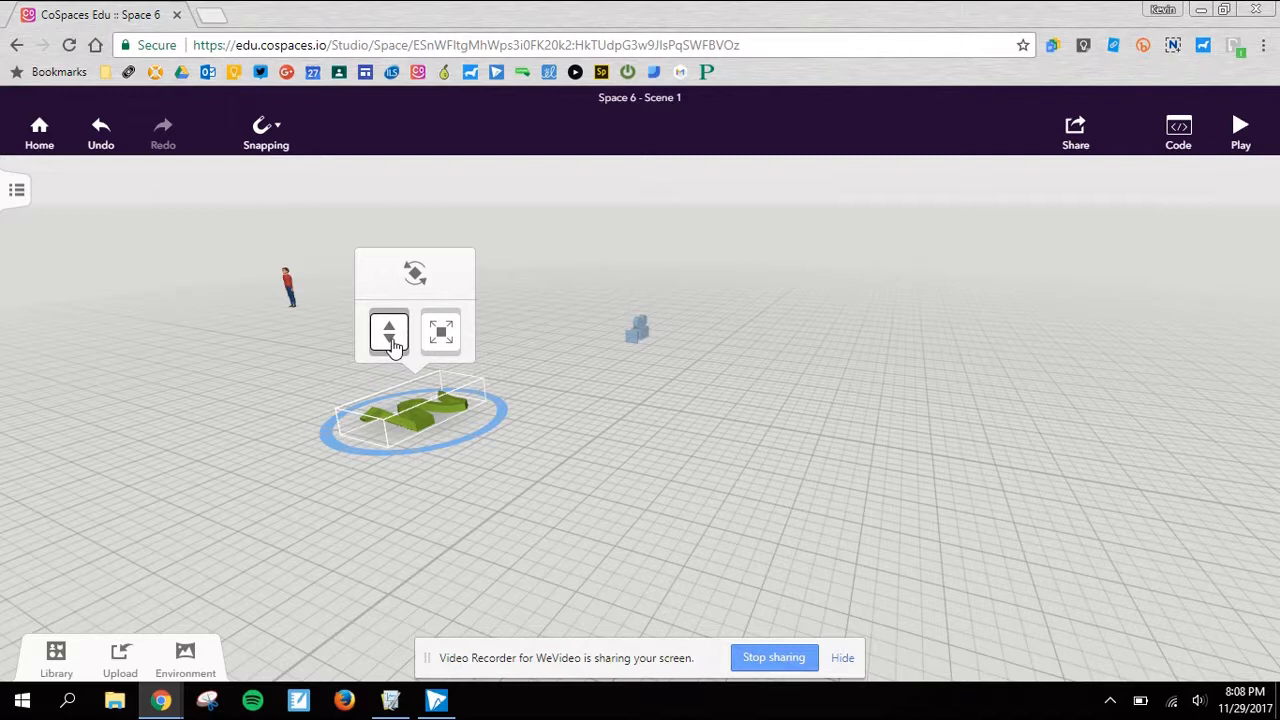
{"action": "left_click_drag", "start_coordinate": [390, 337], "coordinate": [412, 252]}
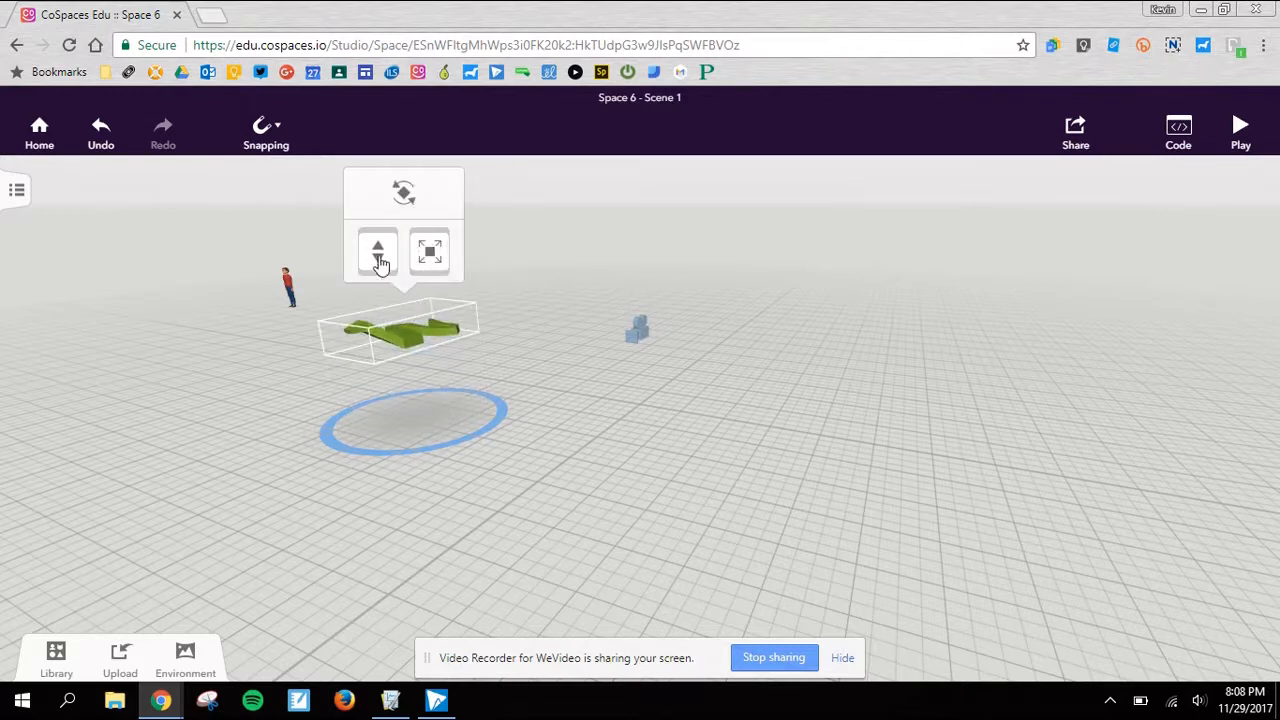
- Rotate the floating snake about two axes so that it tilts upright in the air
{"action": "left_click", "coordinate": [404, 196]}
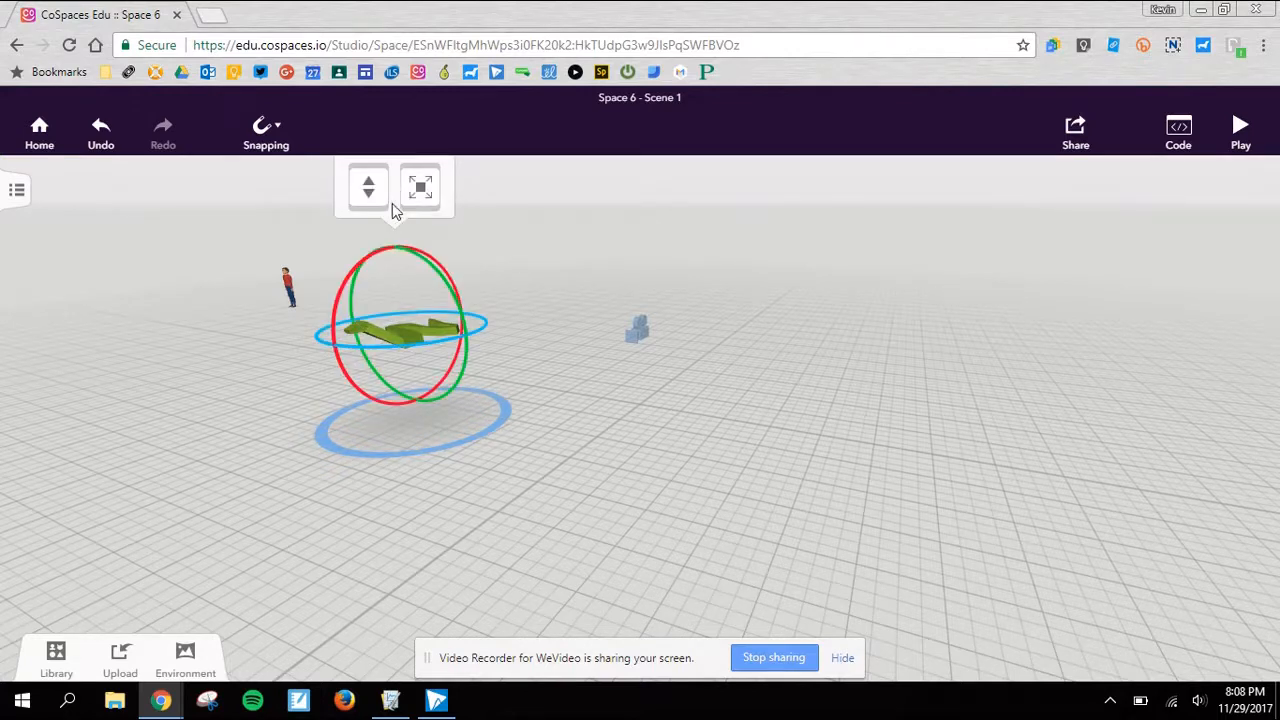
{"action": "scroll", "coordinate": [469, 281], "scroll_direction": "down", "scroll_amount": 2}
{"action": "scroll", "coordinate": [469, 281], "scroll_direction": "down", "scroll_amount": 2}
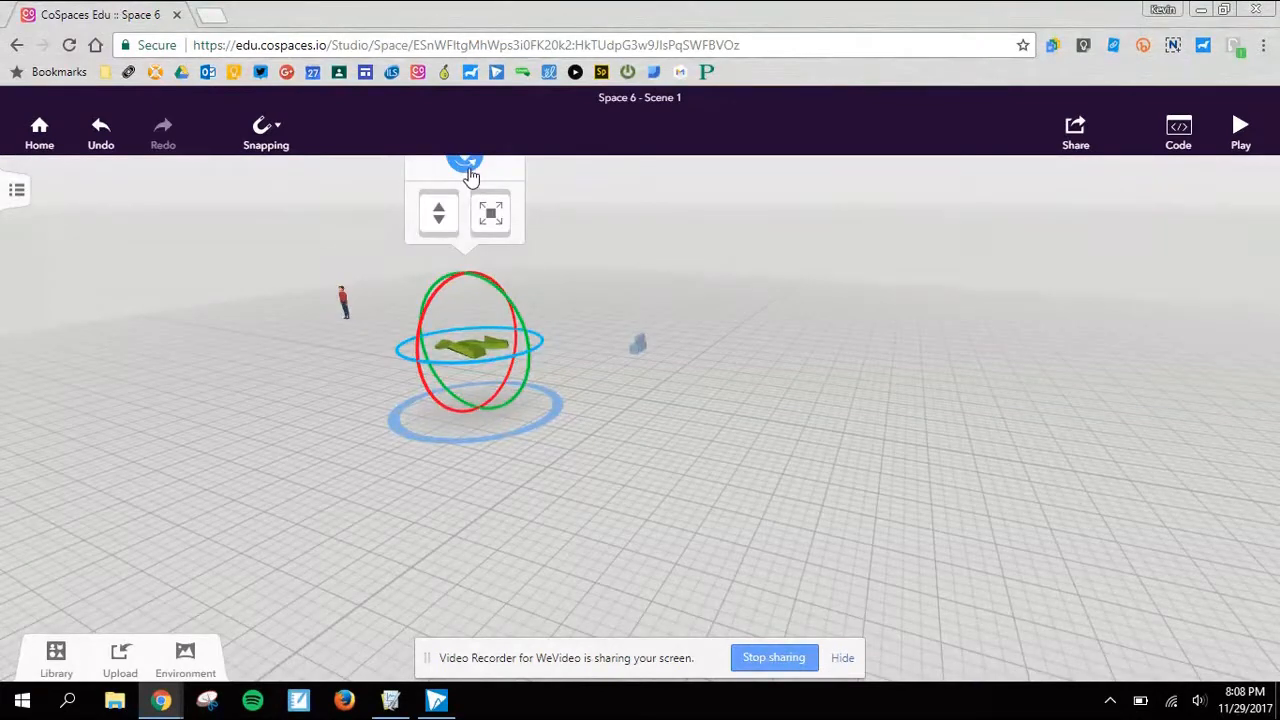
{"action": "left_click", "coordinate": [470, 176]}
{"action": "left_click", "coordinate": [471, 213]}
{"action": "left_click_drag", "start_coordinate": [429, 299], "coordinate": [425, 350]}
{"action": "left_click_drag", "start_coordinate": [527, 305], "coordinate": [542, 341]}
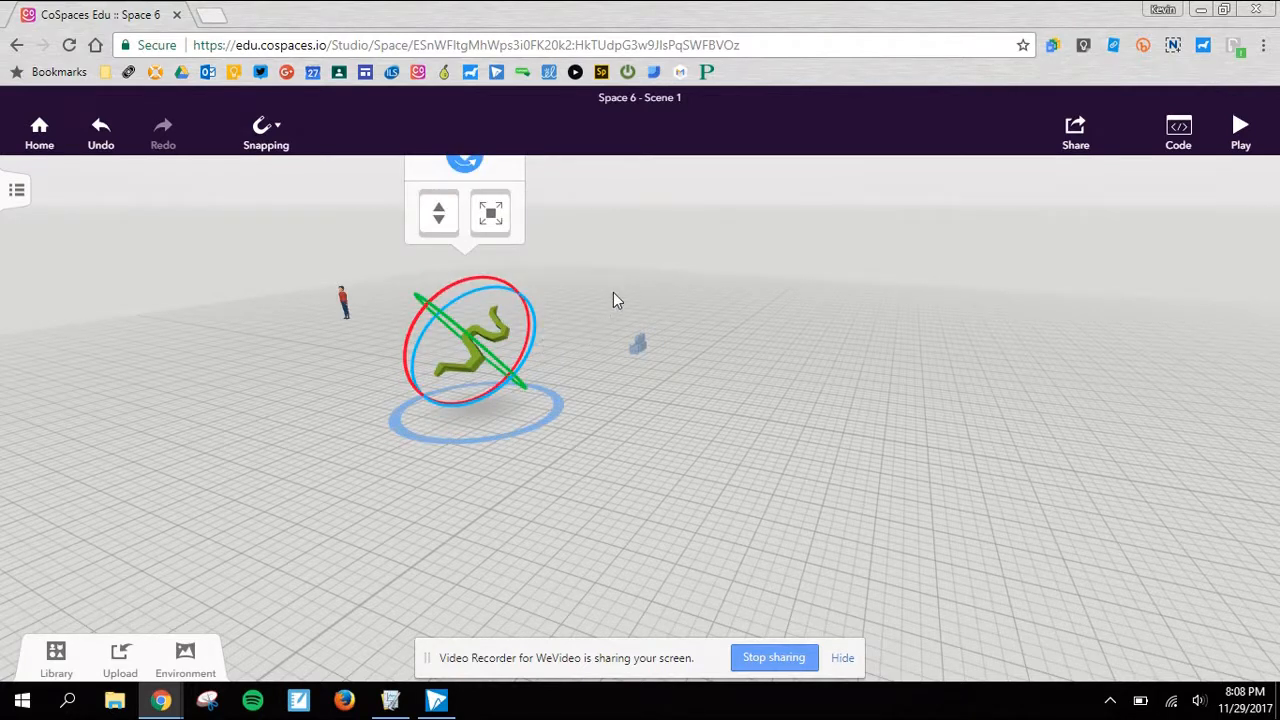
- Browse the 3D objects, then place the woman in the black top and blue shorts from Characters across the camera from the snake
{"action": "left_click", "coordinate": [56, 660]}
{"action": "left_click", "coordinate": [178, 510]}
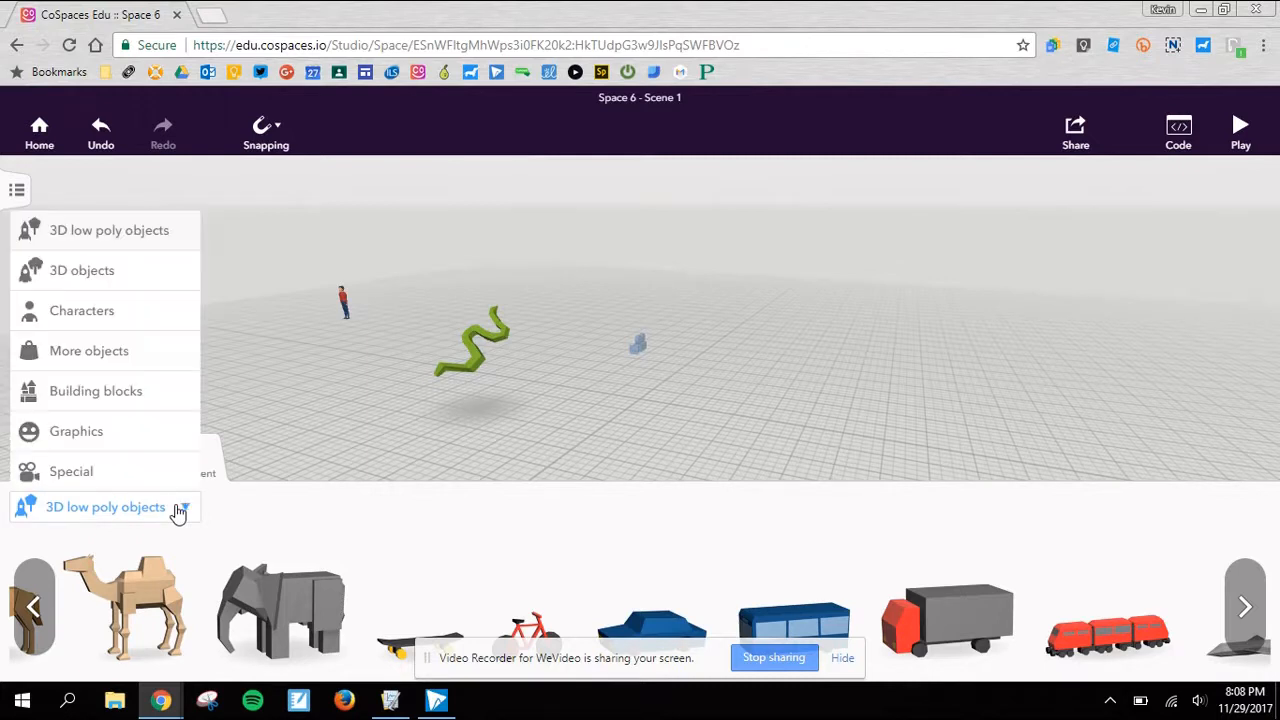
{"action": "left_click", "coordinate": [110, 272]}
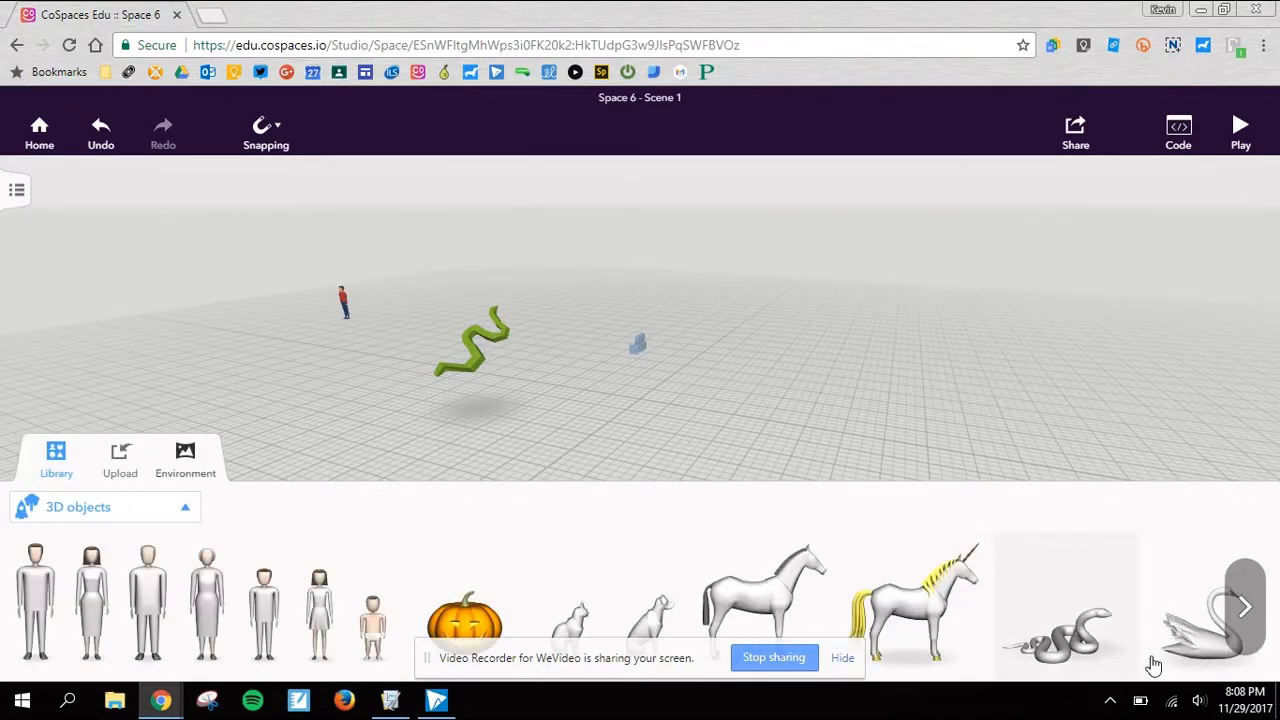
{"action": "left_click", "coordinate": [1245, 607]}
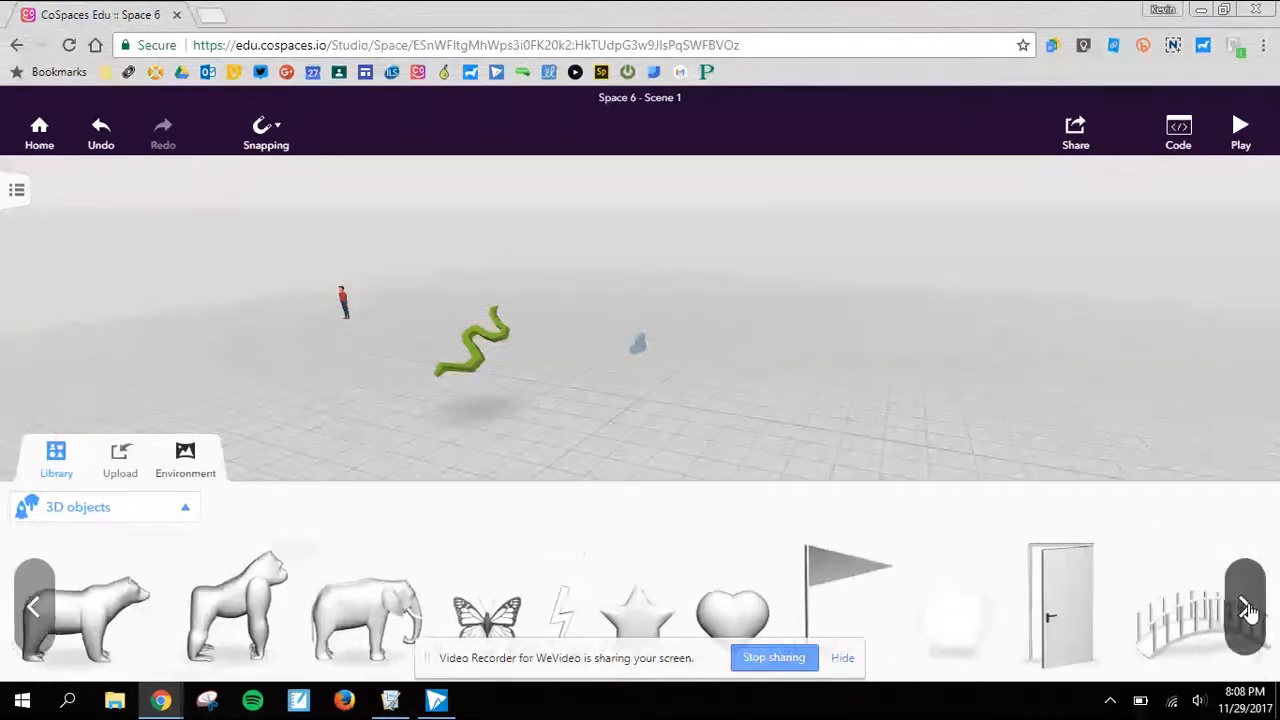
{"action": "left_click", "coordinate": [850, 668]}
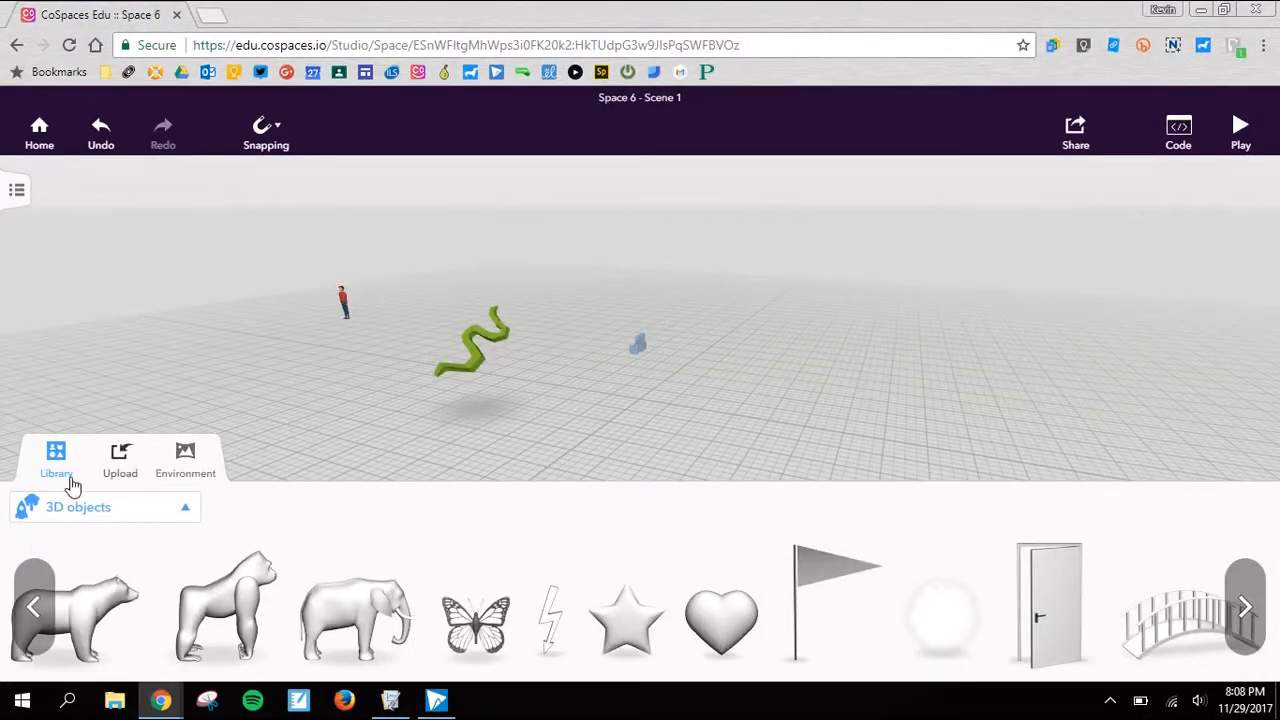
{"action": "left_click", "coordinate": [68, 509]}
{"action": "left_click", "coordinate": [82, 311]}
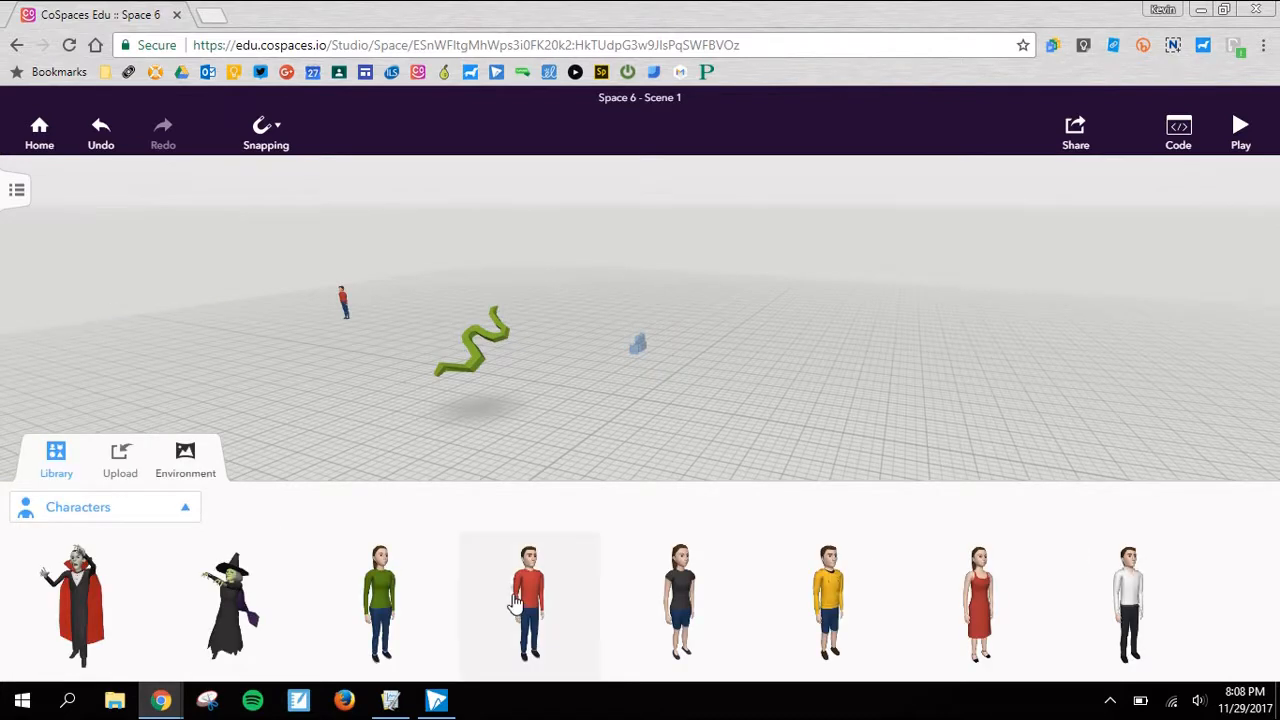
{"action": "left_click_drag", "start_coordinate": [680, 600], "coordinate": [775, 430]}
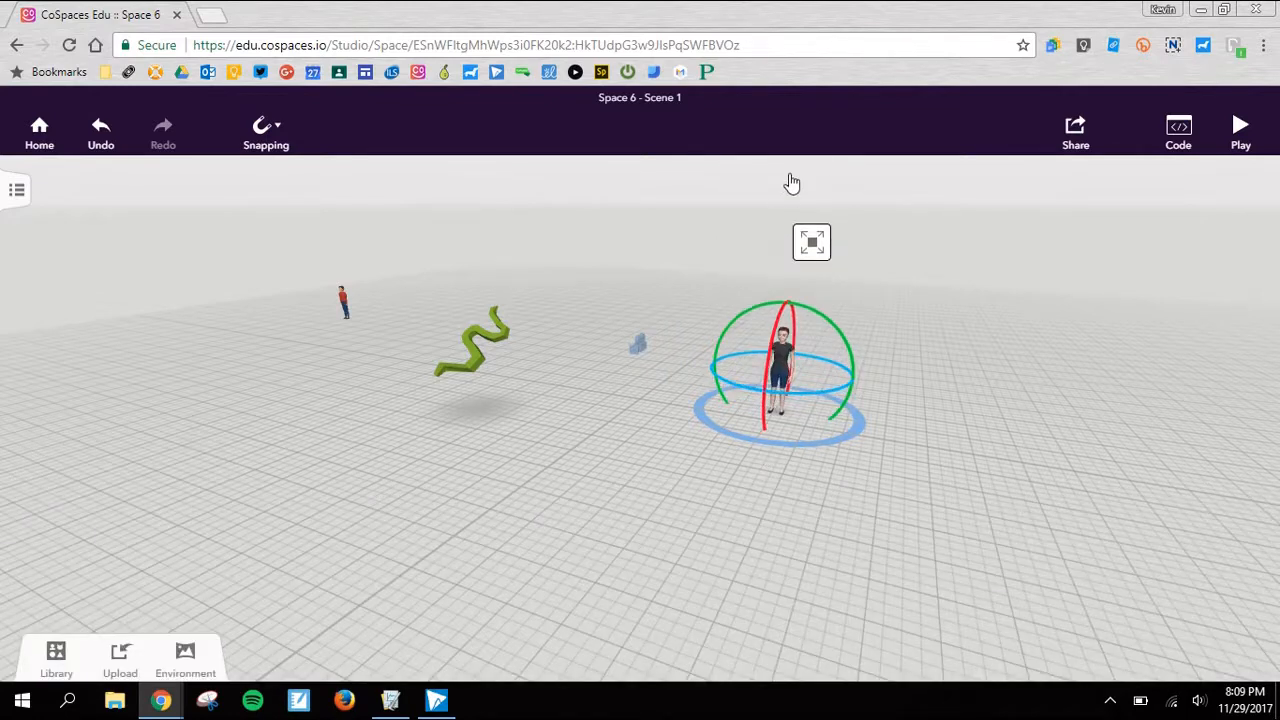
- Give the woman in the black top the Dance bop animation
{"action": "right_click", "coordinate": [783, 367]}
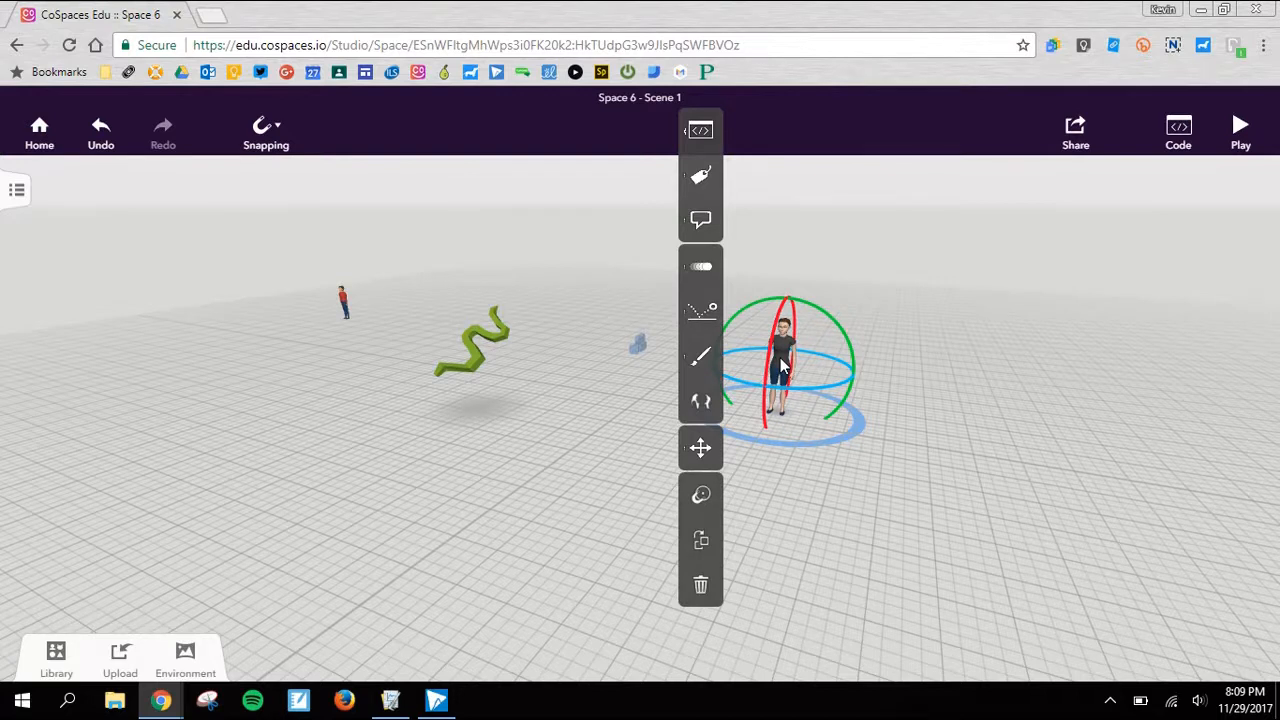
{"action": "left_click", "coordinate": [706, 274]}
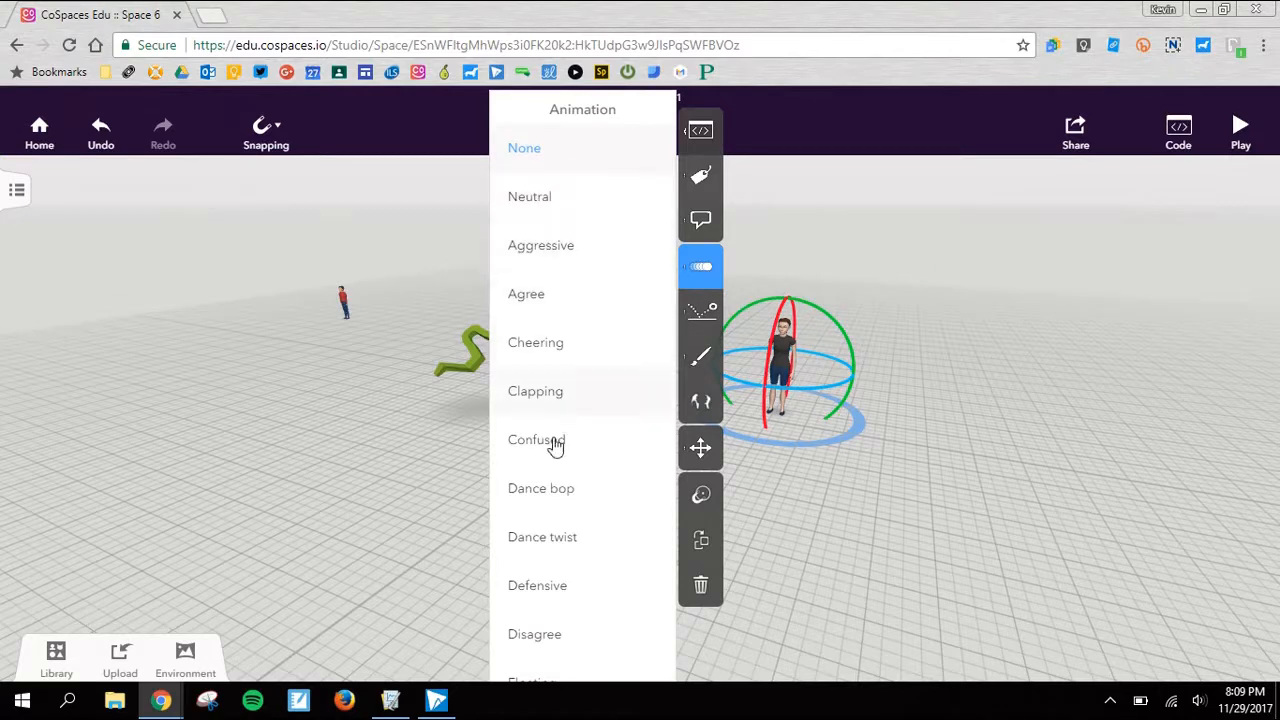
{"action": "left_click", "coordinate": [544, 492]}
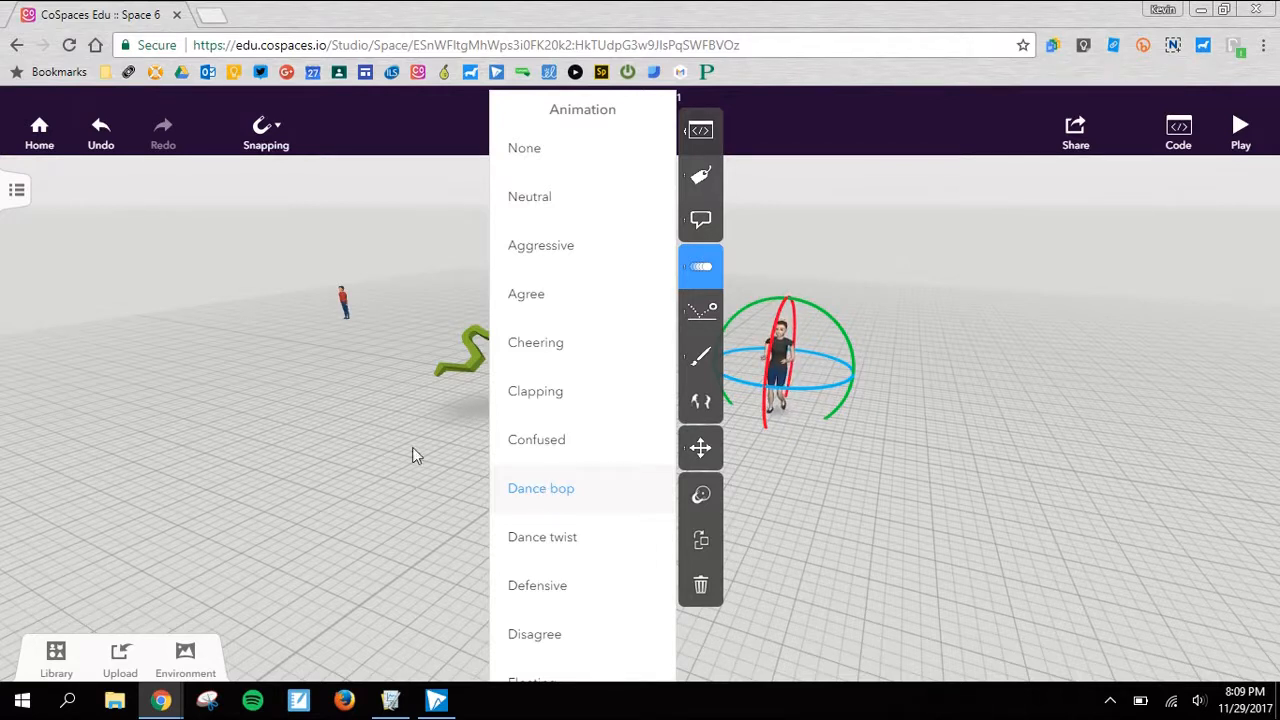
{"action": "left_click", "coordinate": [366, 380]}
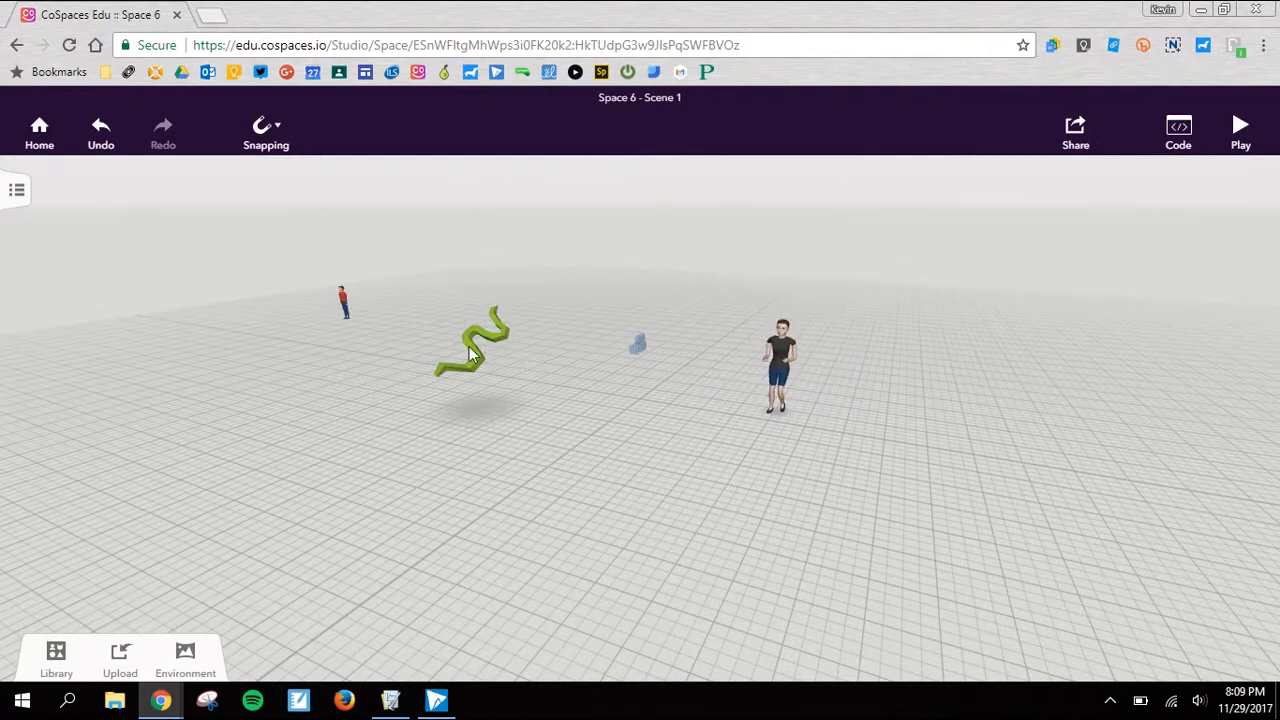
- Recolor the snake light pink and lower its opacity
{"action": "left_click", "coordinate": [487, 357]}
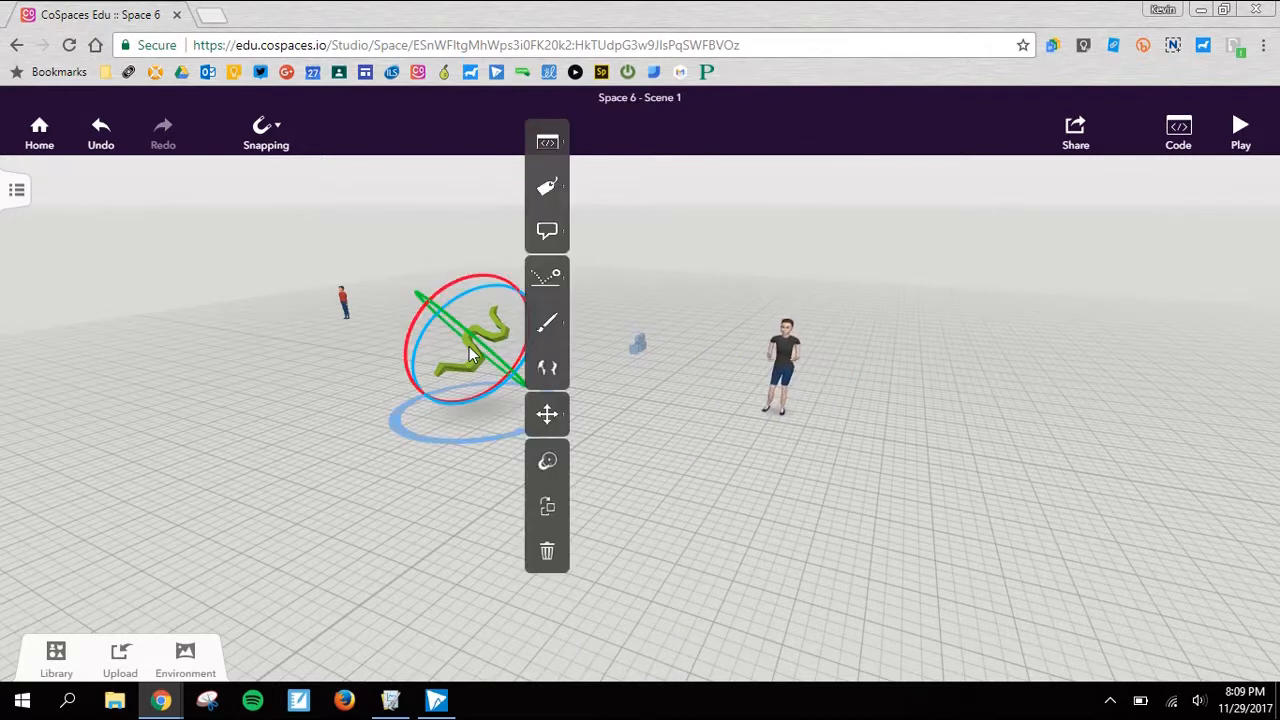
{"action": "left_click", "coordinate": [547, 322]}
{"action": "left_click", "coordinate": [680, 278]}
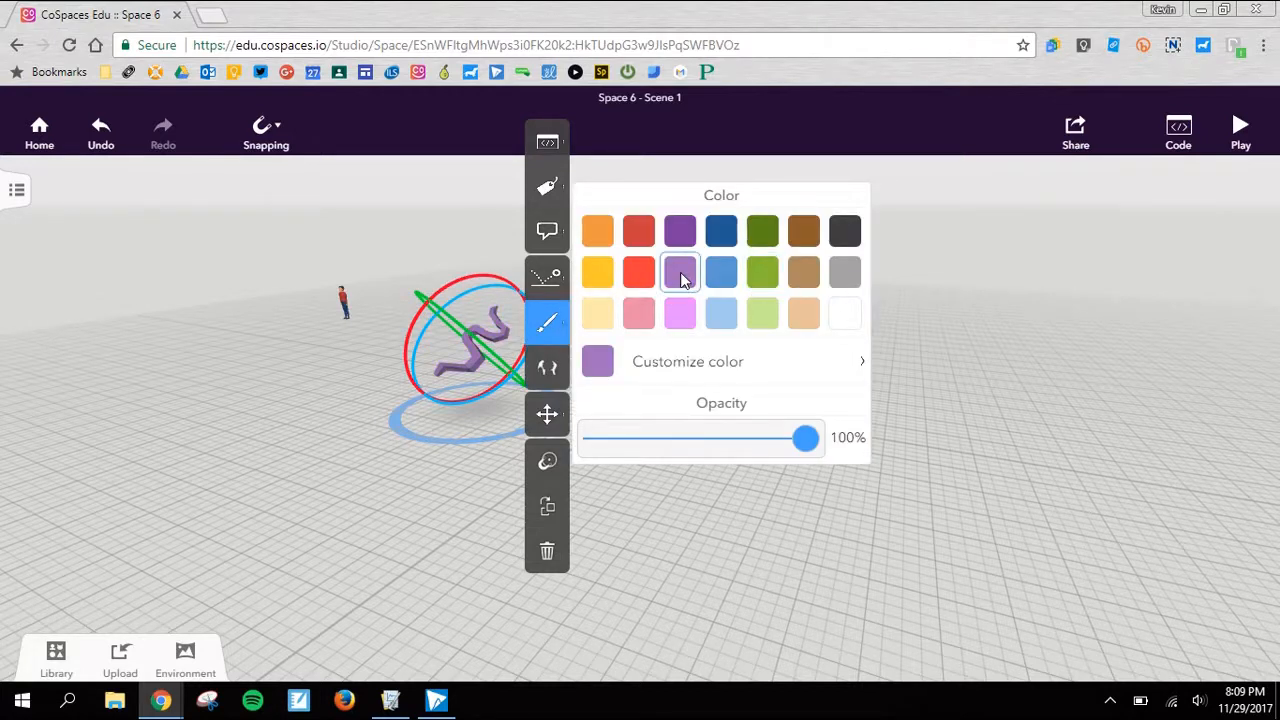
{"action": "left_click", "coordinate": [637, 316]}
{"action": "left_click_drag", "start_coordinate": [808, 451], "coordinate": [724, 464]}
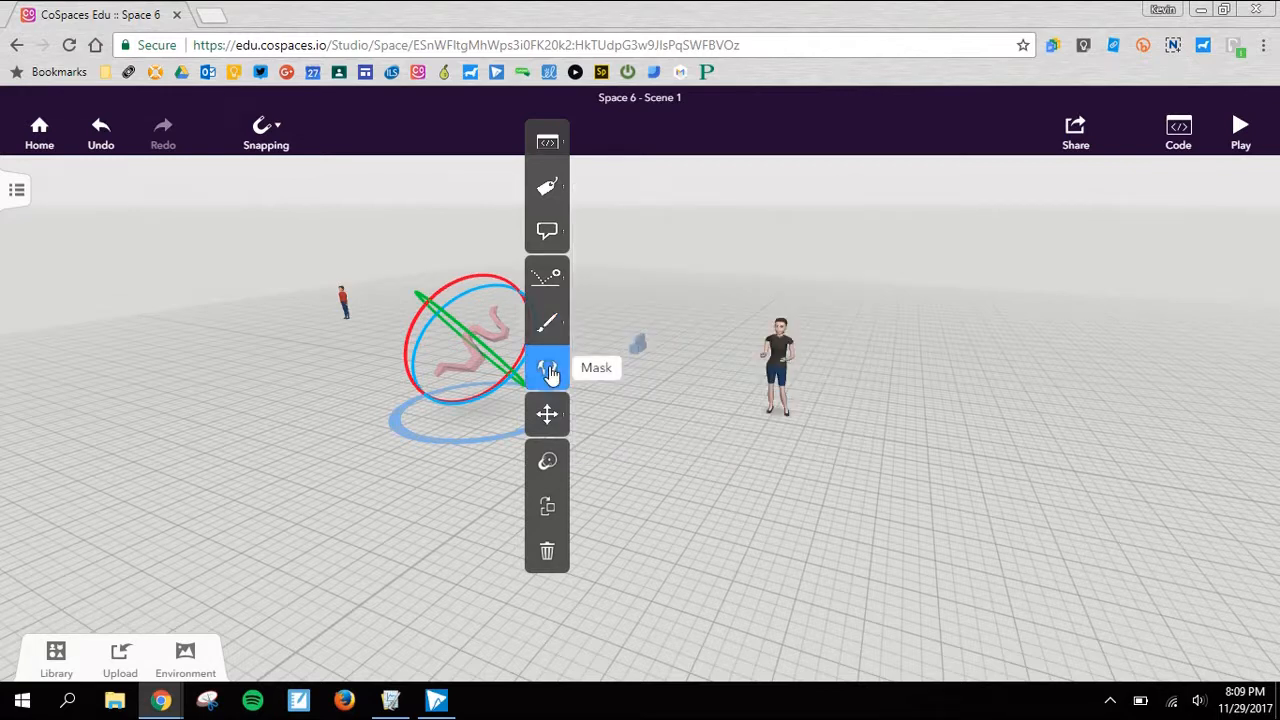
- Lock the snake's movement and shift the dancing woman slightly farther back on the floor
{"action": "mouse_move", "coordinate": [546, 414]}
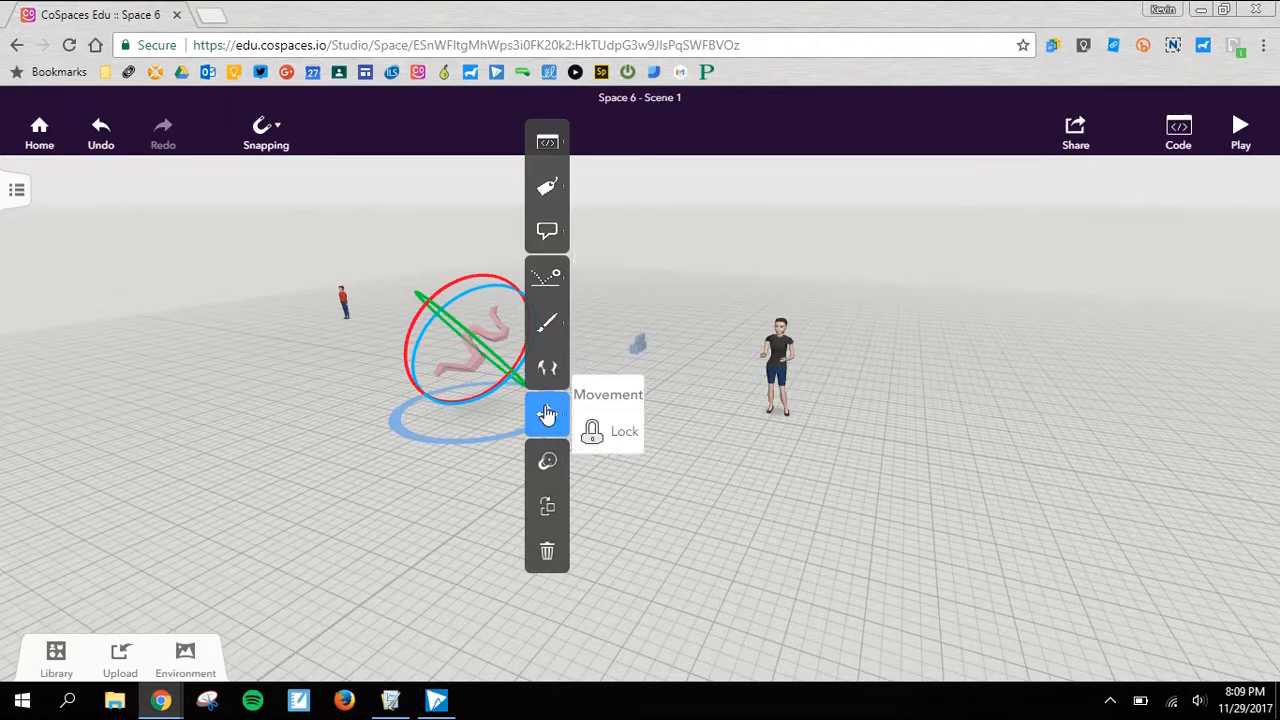
{"action": "left_click", "coordinate": [606, 438]}
{"action": "left_click_drag", "start_coordinate": [478, 369], "coordinate": [404, 361]}
{"action": "left_click_drag", "start_coordinate": [774, 372], "coordinate": [756, 340]}
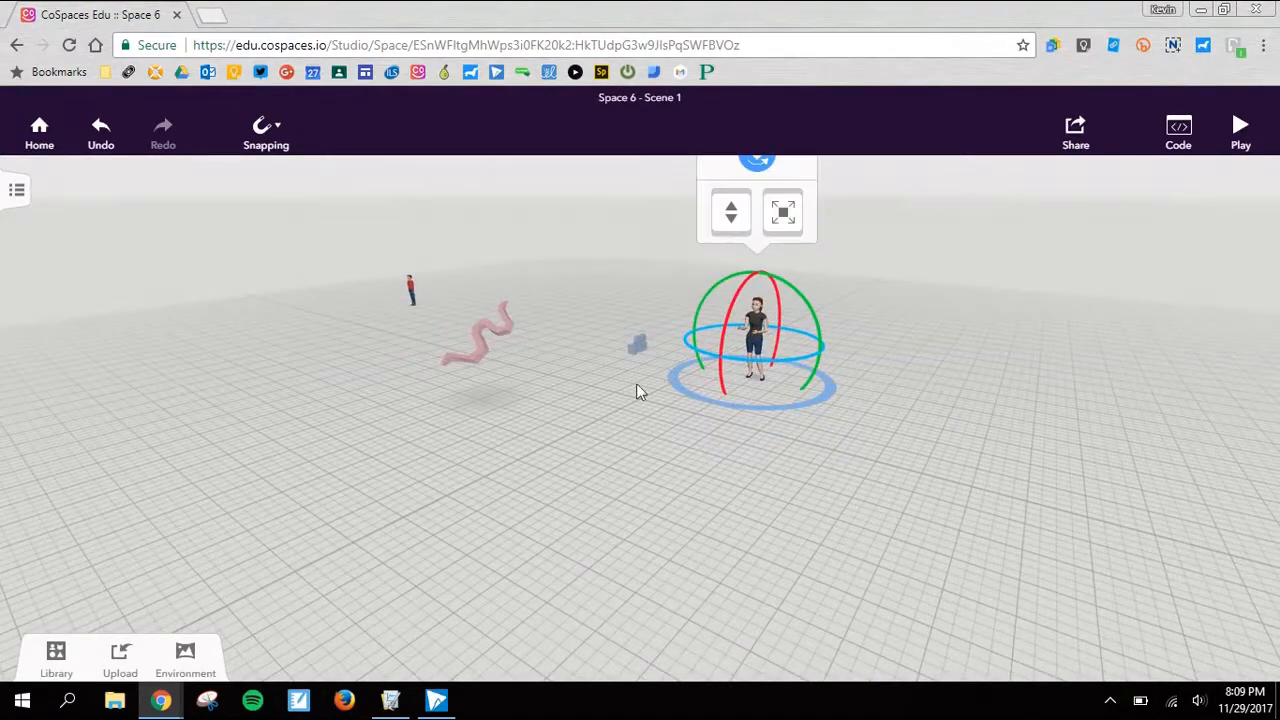
{"action": "left_click", "coordinate": [518, 440]}
- Place a cube from the Building blocks on the floor beside the woman, on the side away from the camera
{"action": "left_click", "coordinate": [57, 662]}
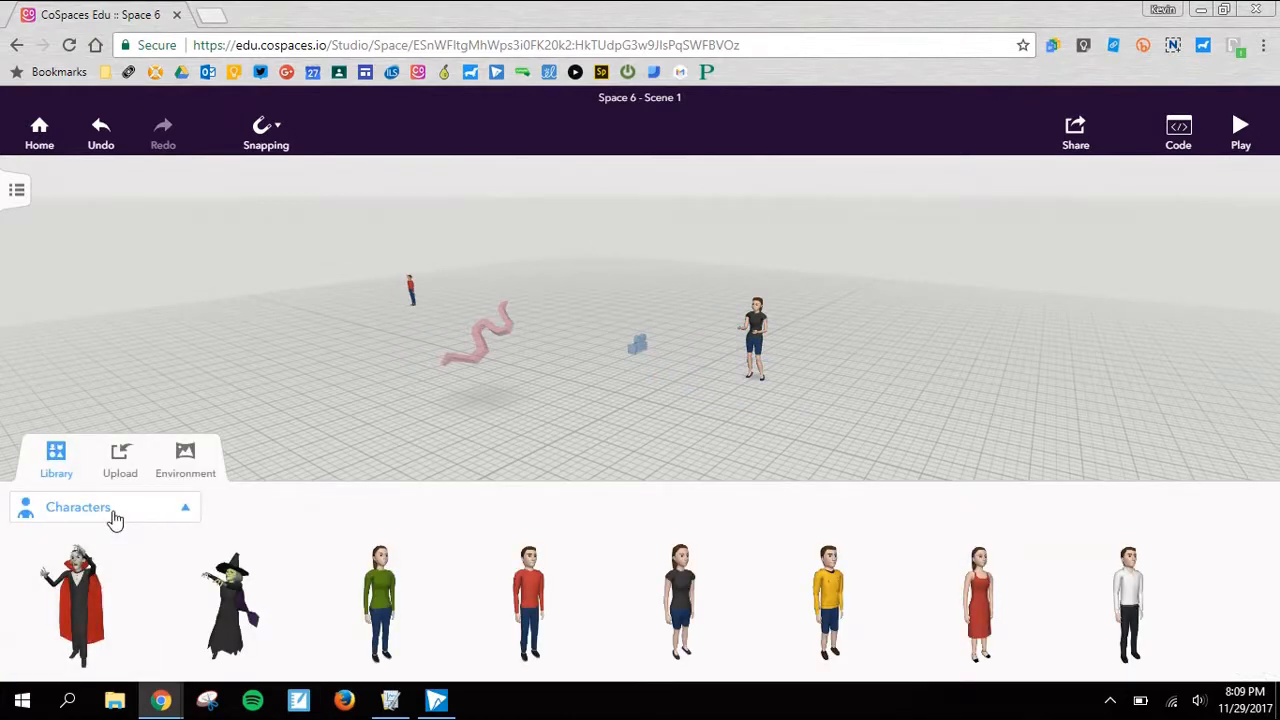
{"action": "left_click", "coordinate": [115, 517]}
{"action": "left_click", "coordinate": [125, 396]}
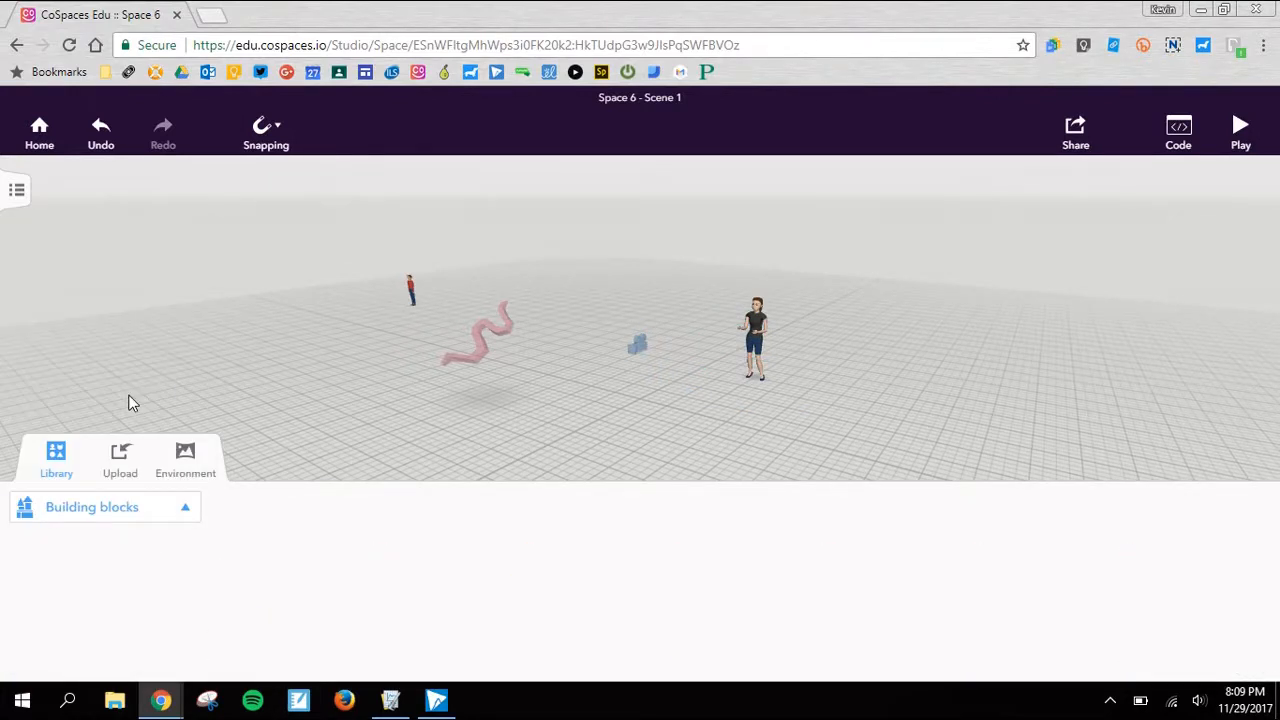
{"action": "left_click_drag", "start_coordinate": [423, 629], "coordinate": [923, 378]}
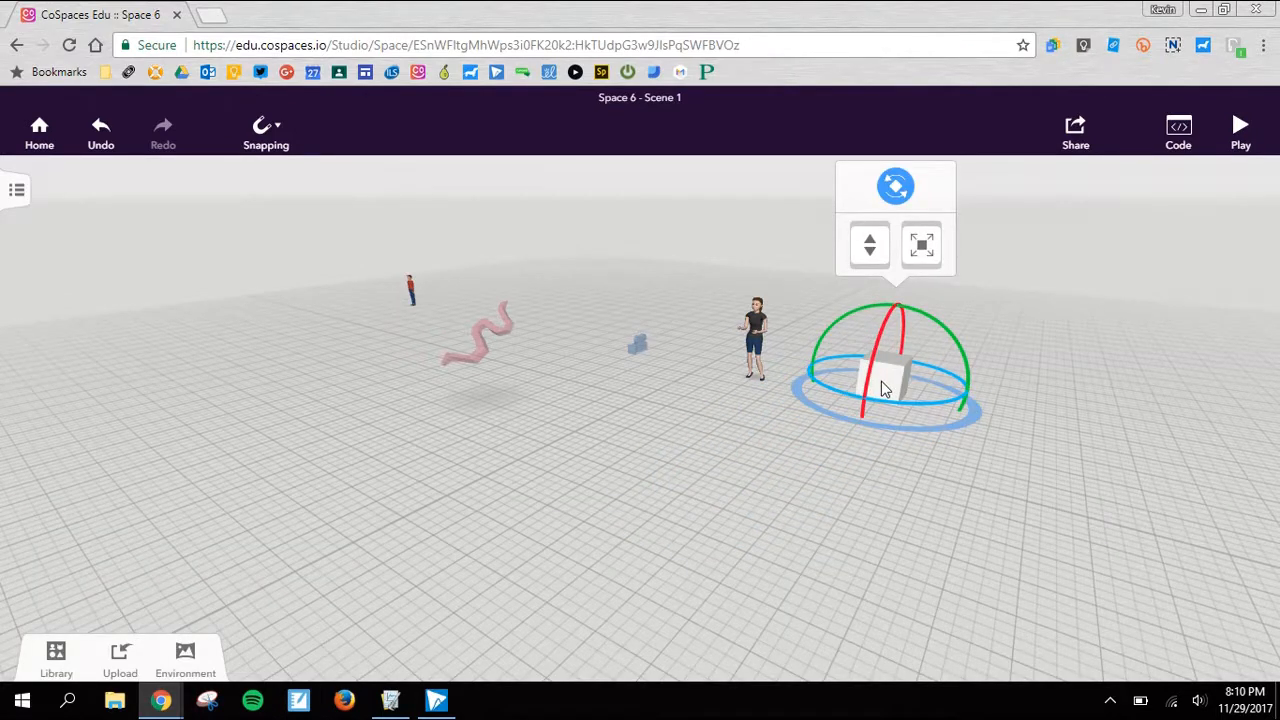
- Duplicate the cube and place the copy on the floor diagonally in front of the original, farther from the woman
{"action": "right_click", "coordinate": [881, 381]}
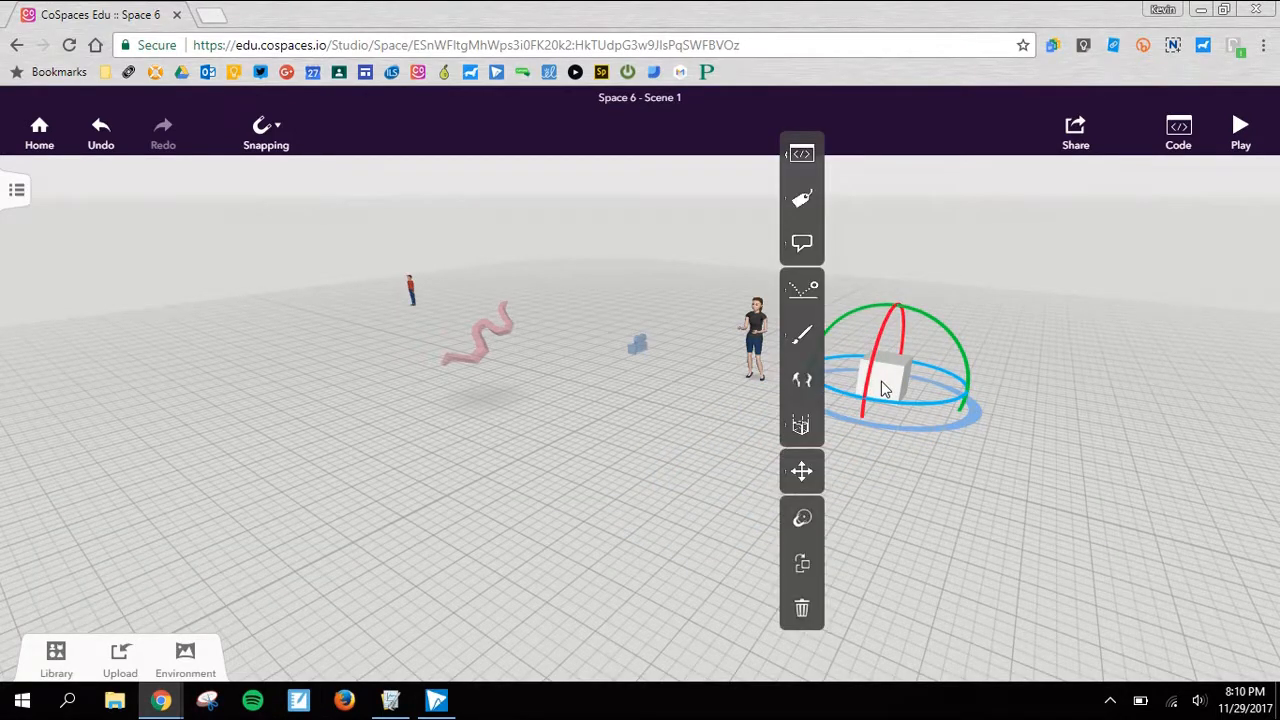
{"action": "left_click", "coordinate": [803, 428]}
{"action": "left_click", "coordinate": [803, 430]}
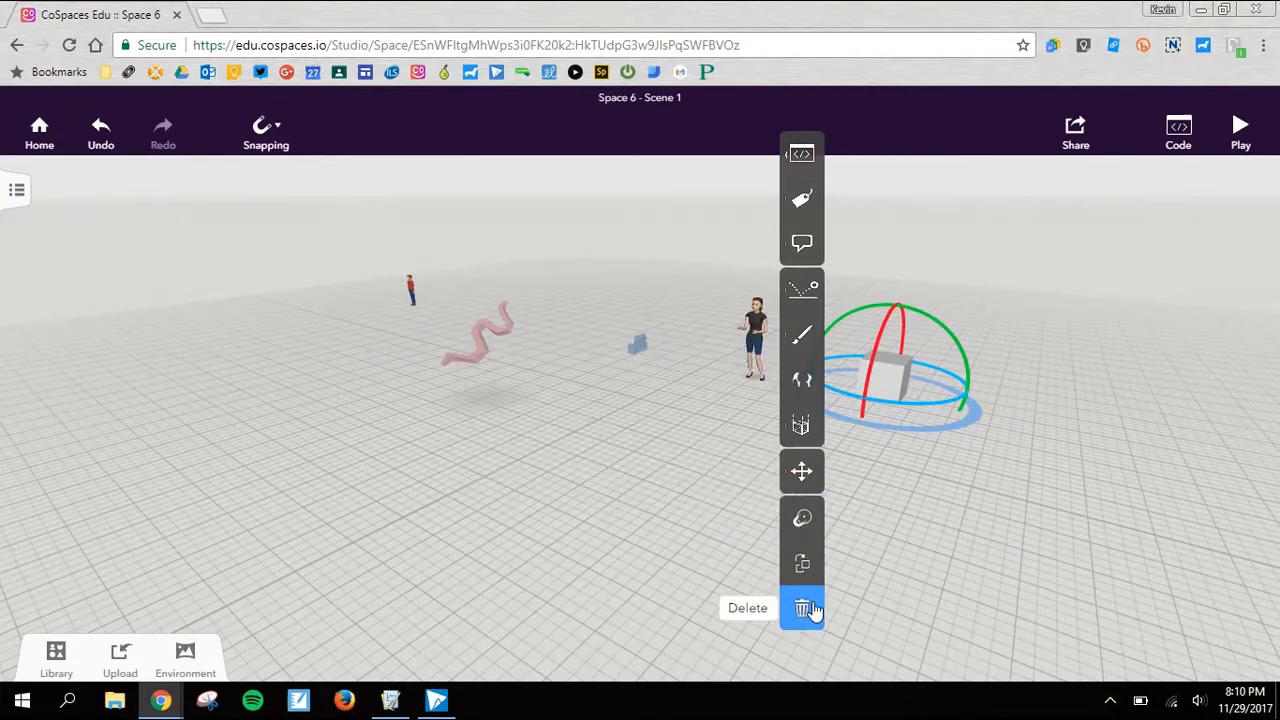
{"action": "left_click", "coordinate": [804, 572]}
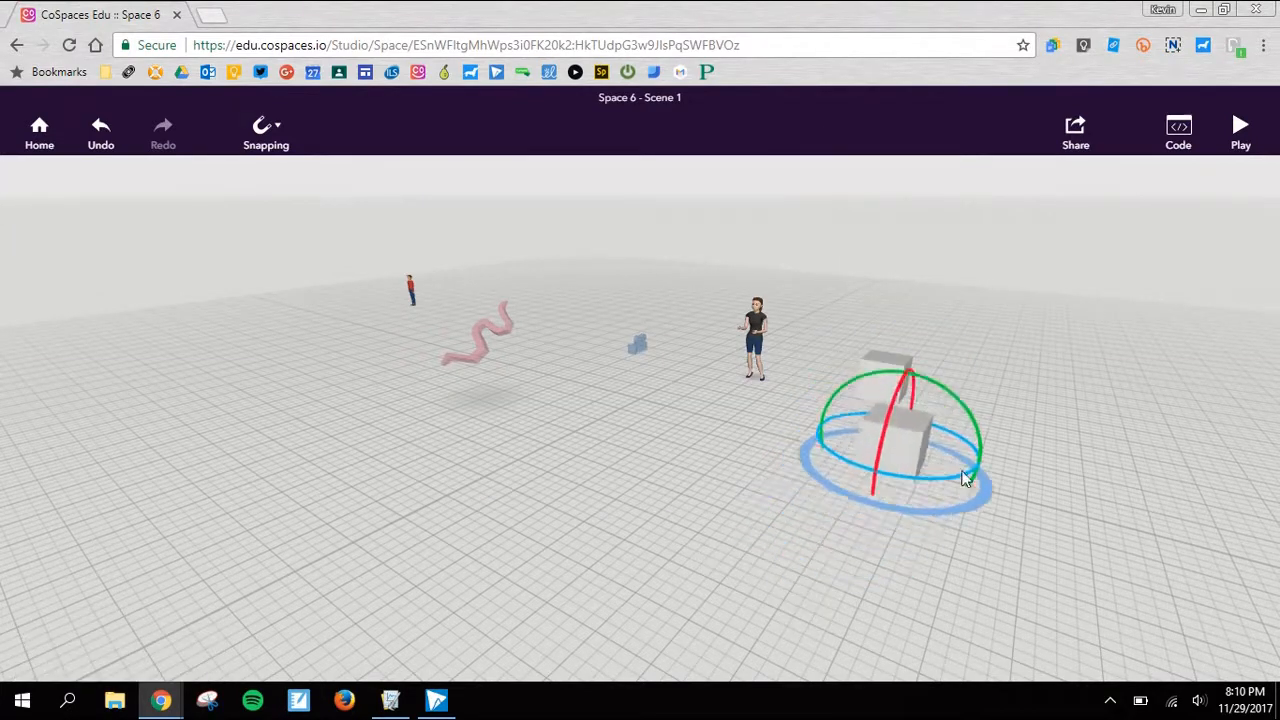
{"action": "left_click", "coordinate": [987, 461]}
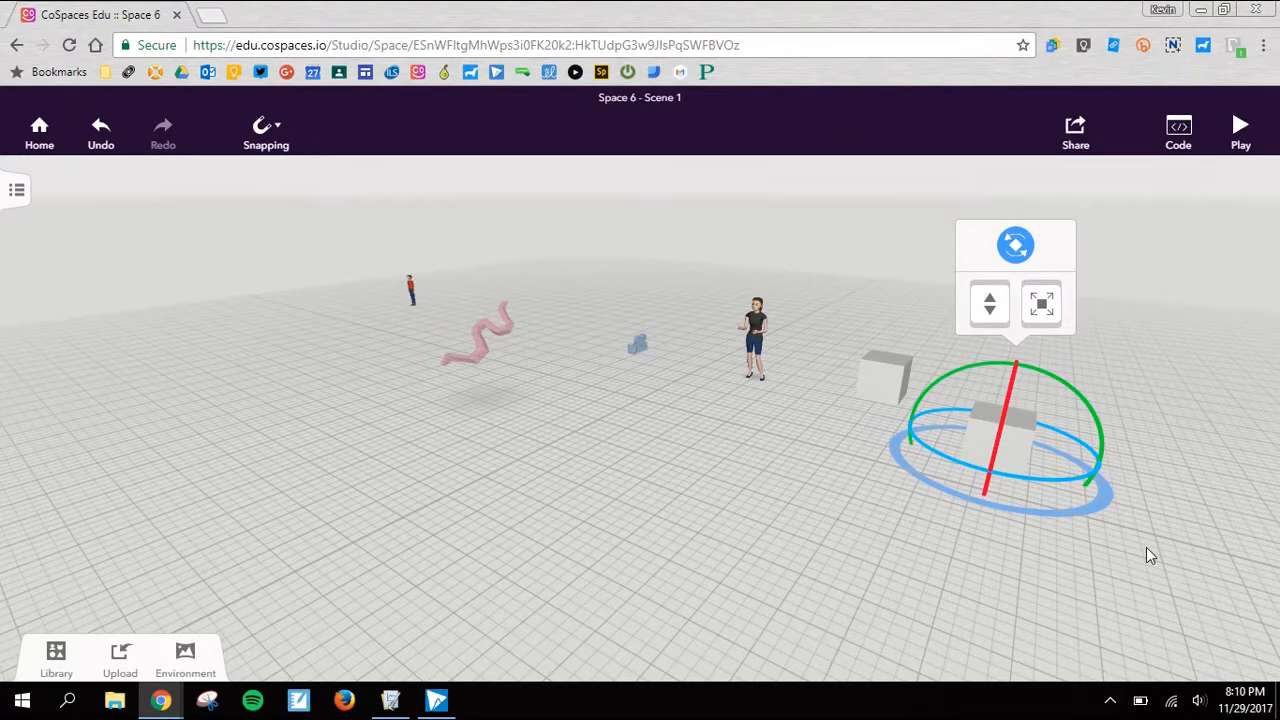
- Select both cubes together and move them across the floor to the far side of the snake, away from the woman
{"action": "left_click_drag", "start_coordinate": [1134, 531], "coordinate": [826, 316]}
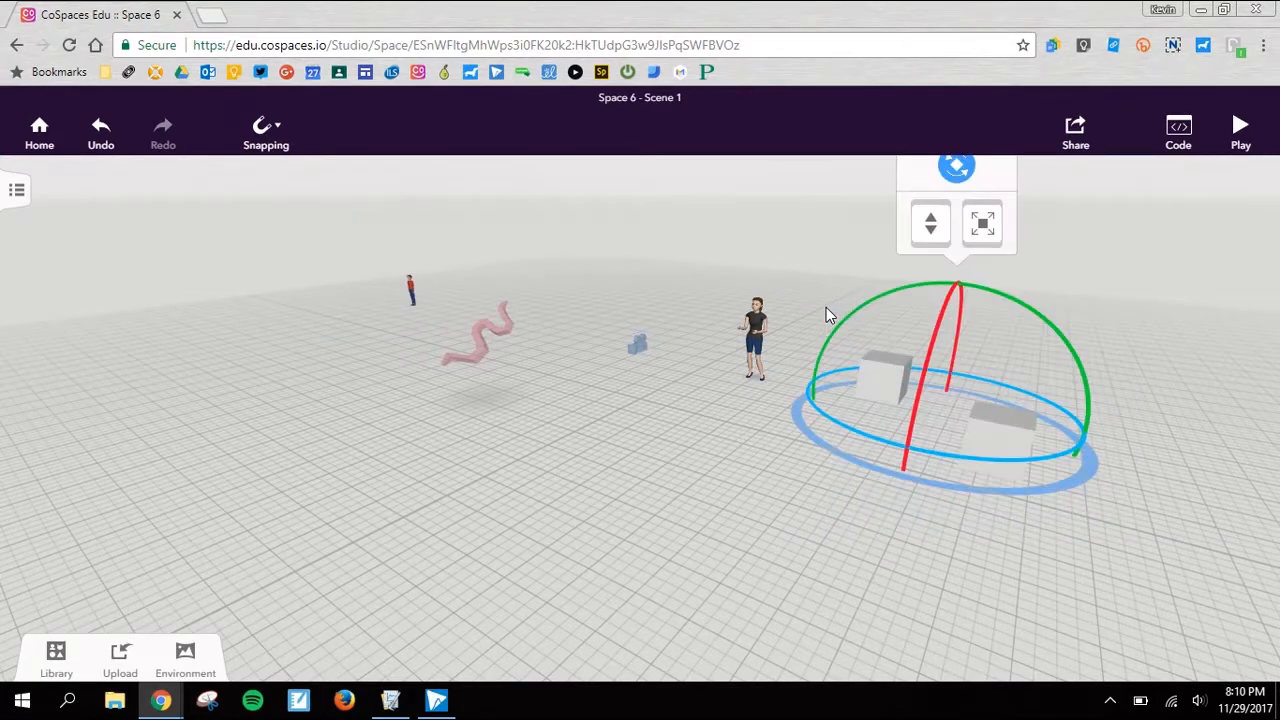
{"action": "left_click_drag", "start_coordinate": [982, 222], "coordinate": [1006, 190]}
{"action": "left_click_drag", "start_coordinate": [864, 370], "coordinate": [275, 360]}
- Duplicate the pair of cubes and place the copies parallel to the originals, nearer the camera, forming a two-by-two layout
{"action": "right_click", "coordinate": [288, 364]}
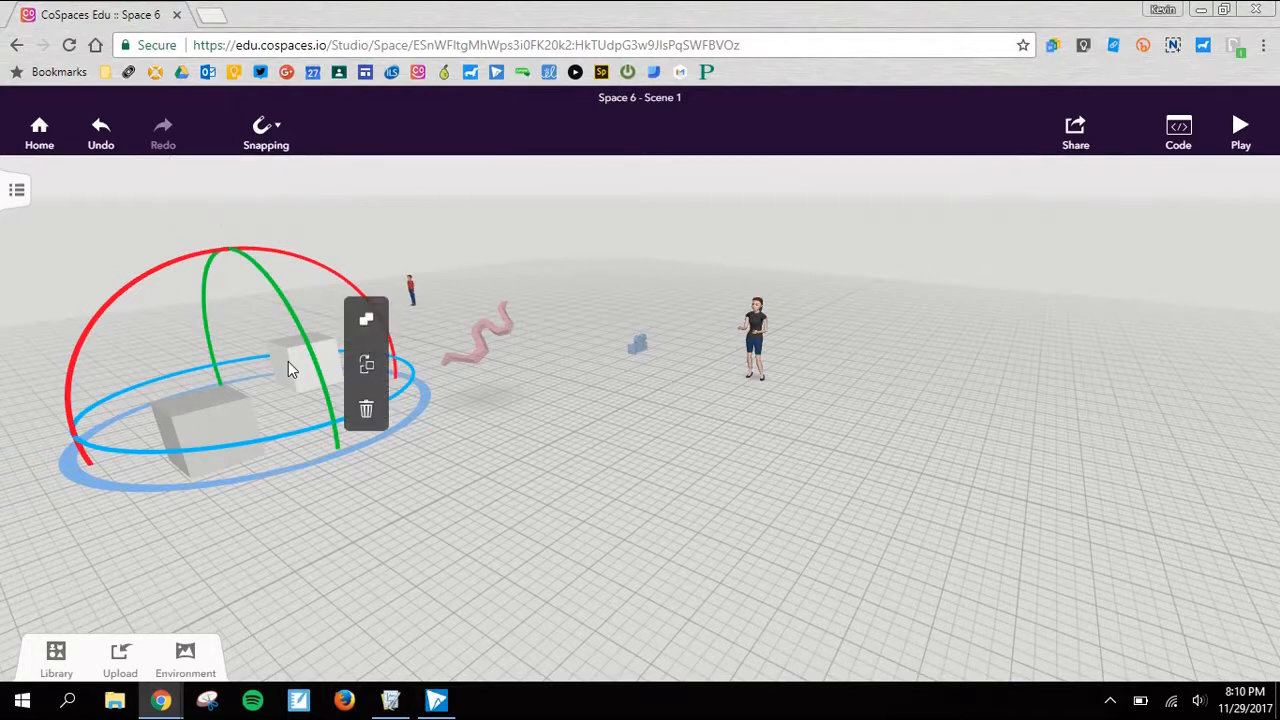
{"action": "left_click", "coordinate": [367, 325]}
{"action": "left_click", "coordinate": [366, 364]}
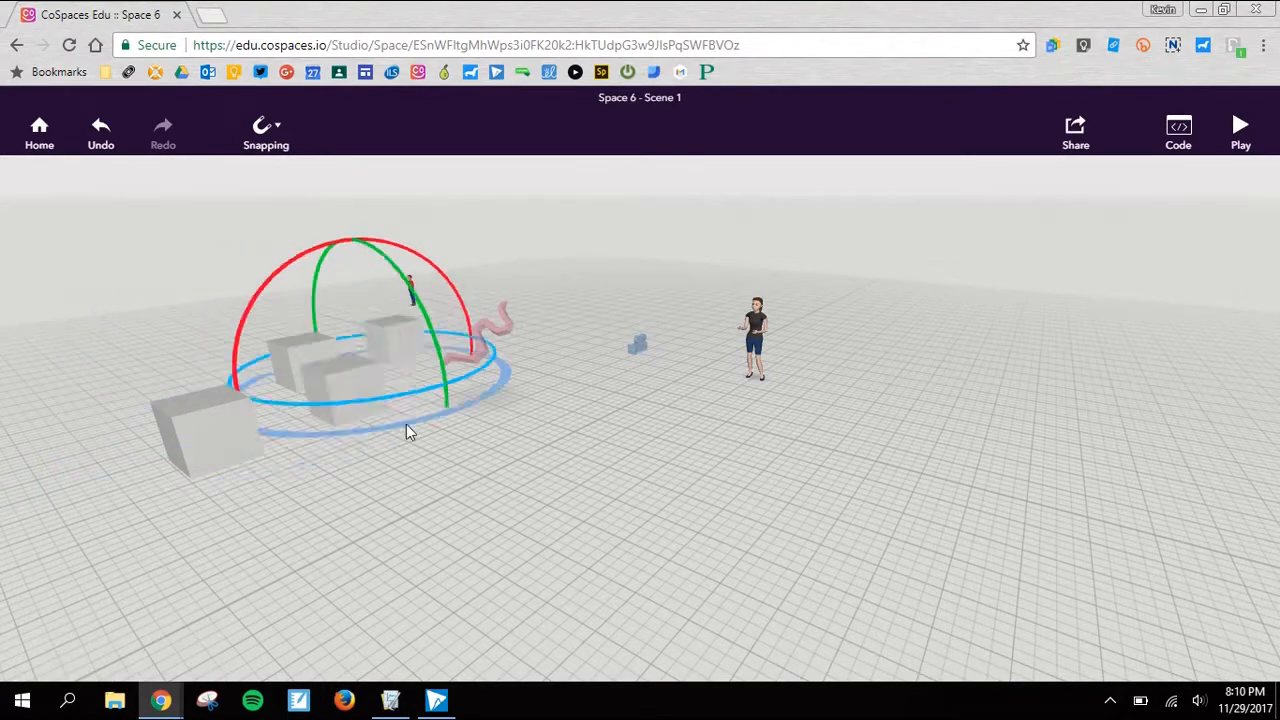
{"action": "left_click", "coordinate": [361, 513]}
- Select all four cubes, duplicate them as a group and place the copies on the open floor in front of the woman
{"action": "left_click_drag", "start_coordinate": [518, 600], "coordinate": [155, 378]}
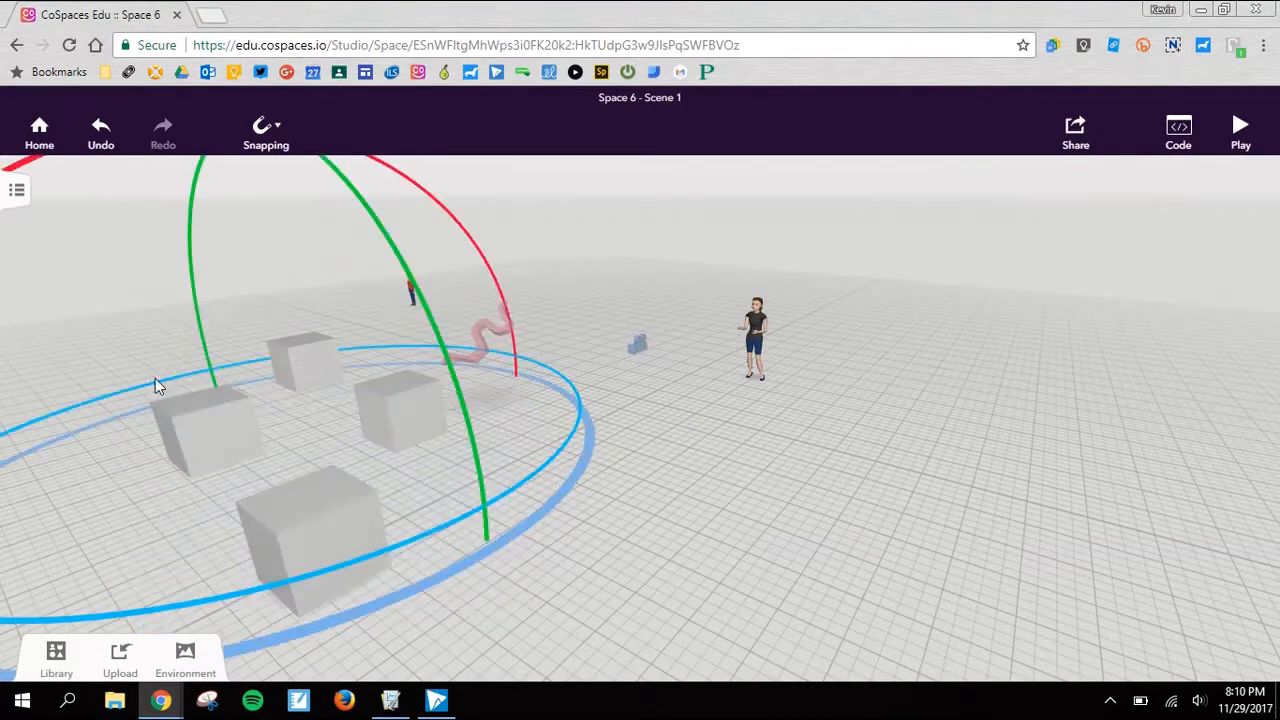
{"action": "left_click", "coordinate": [282, 525]}
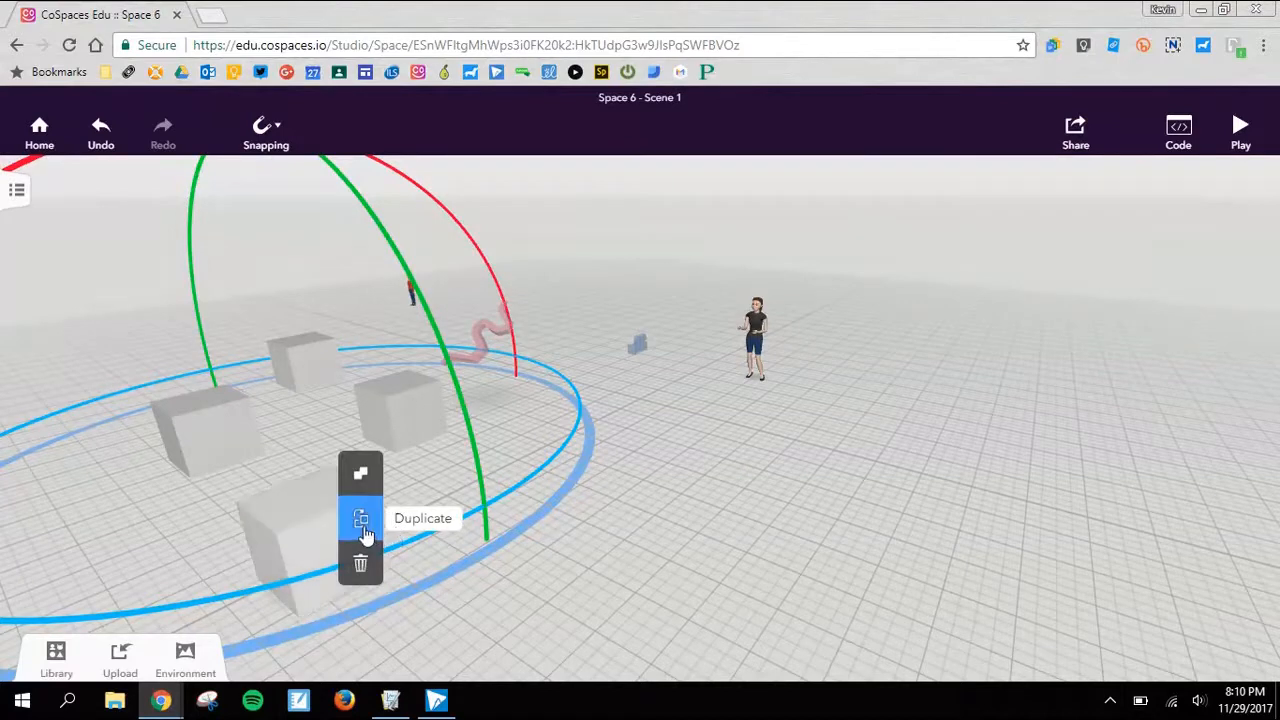
{"action": "left_click", "coordinate": [357, 514]}
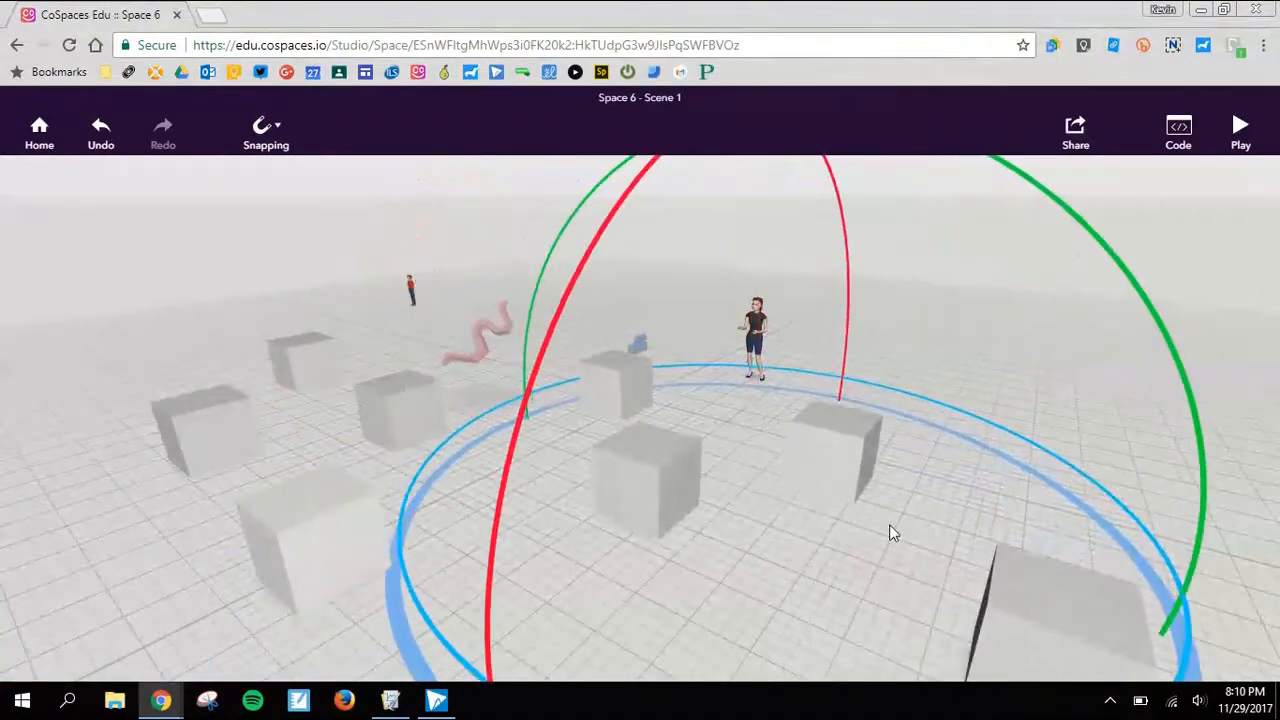
{"action": "left_click", "coordinate": [934, 521]}
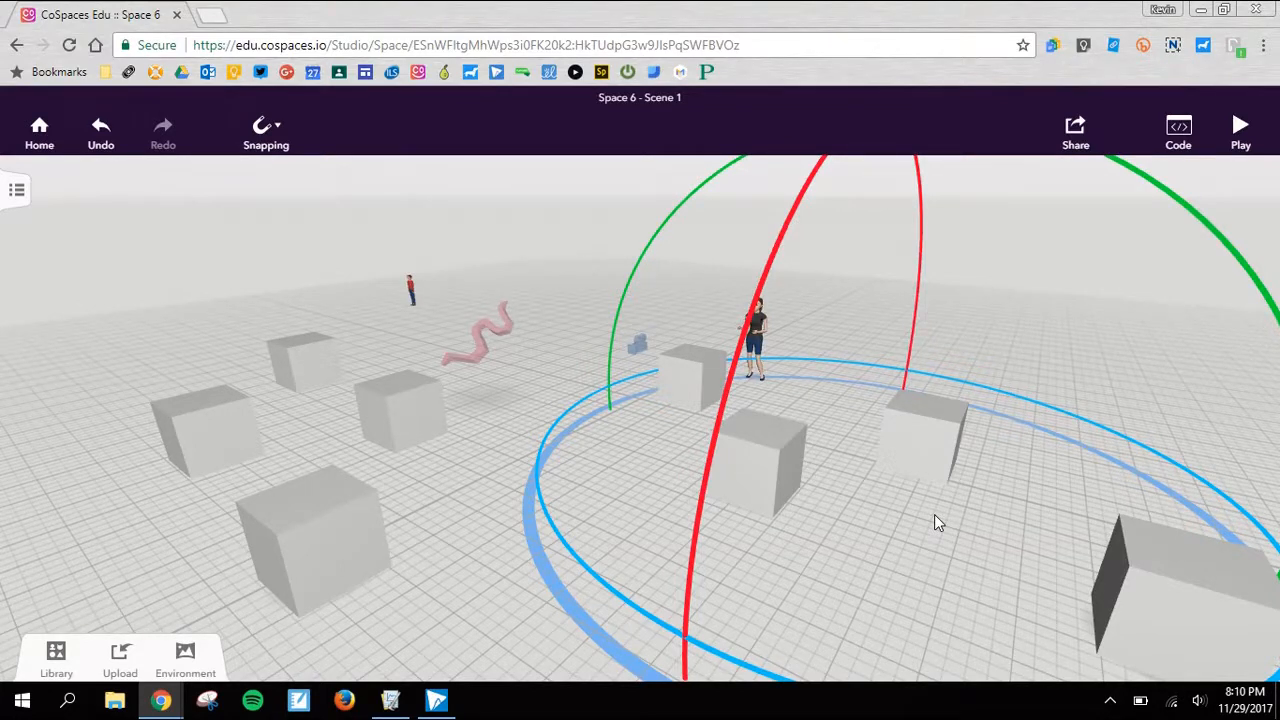
- Place the blue circle from the Graphics category on the floor behind the first group of cubes and enlarge it
{"action": "left_click", "coordinate": [56, 660]}
{"action": "left_click", "coordinate": [86, 507]}
{"action": "left_click", "coordinate": [134, 431]}
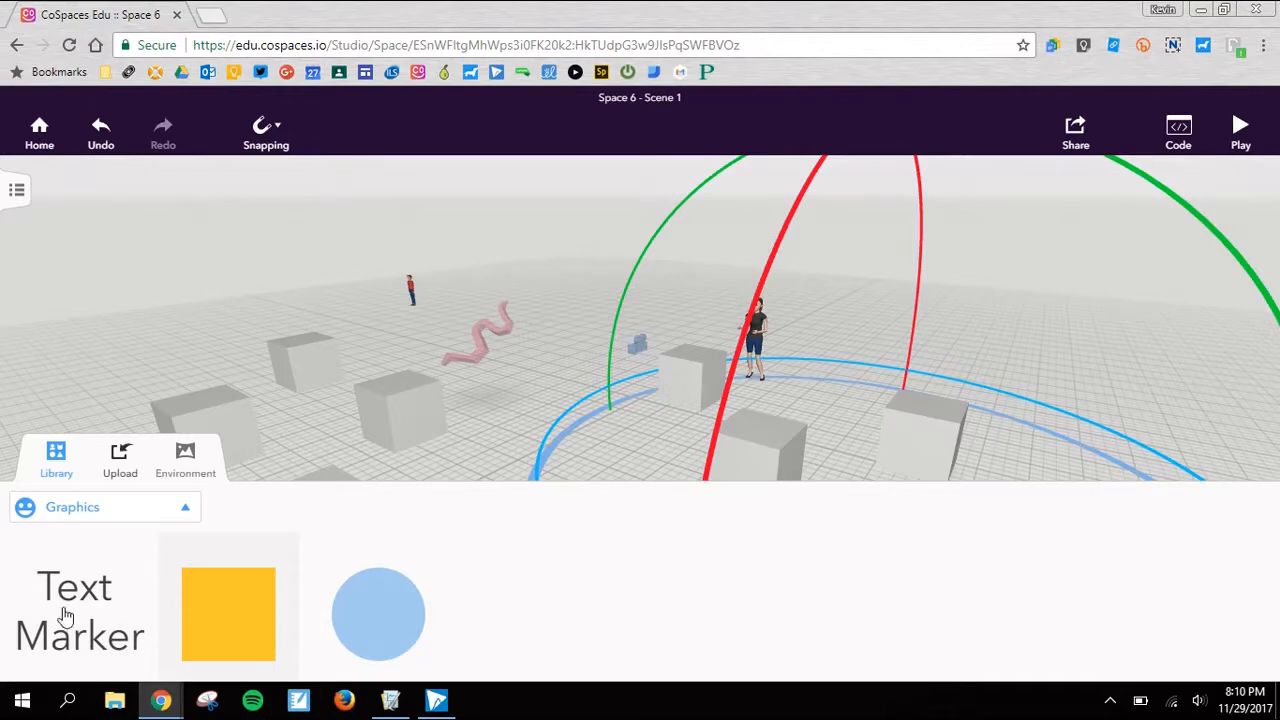
{"action": "left_click_drag", "start_coordinate": [345, 613], "coordinate": [171, 373]}
{"action": "left_click_drag", "start_coordinate": [200, 316], "coordinate": [434, 191]}
- Duplicate the blue circle twice and overlap the copies on the floor to form a cloud-shaped pond
{"action": "left_click", "coordinate": [160, 362]}
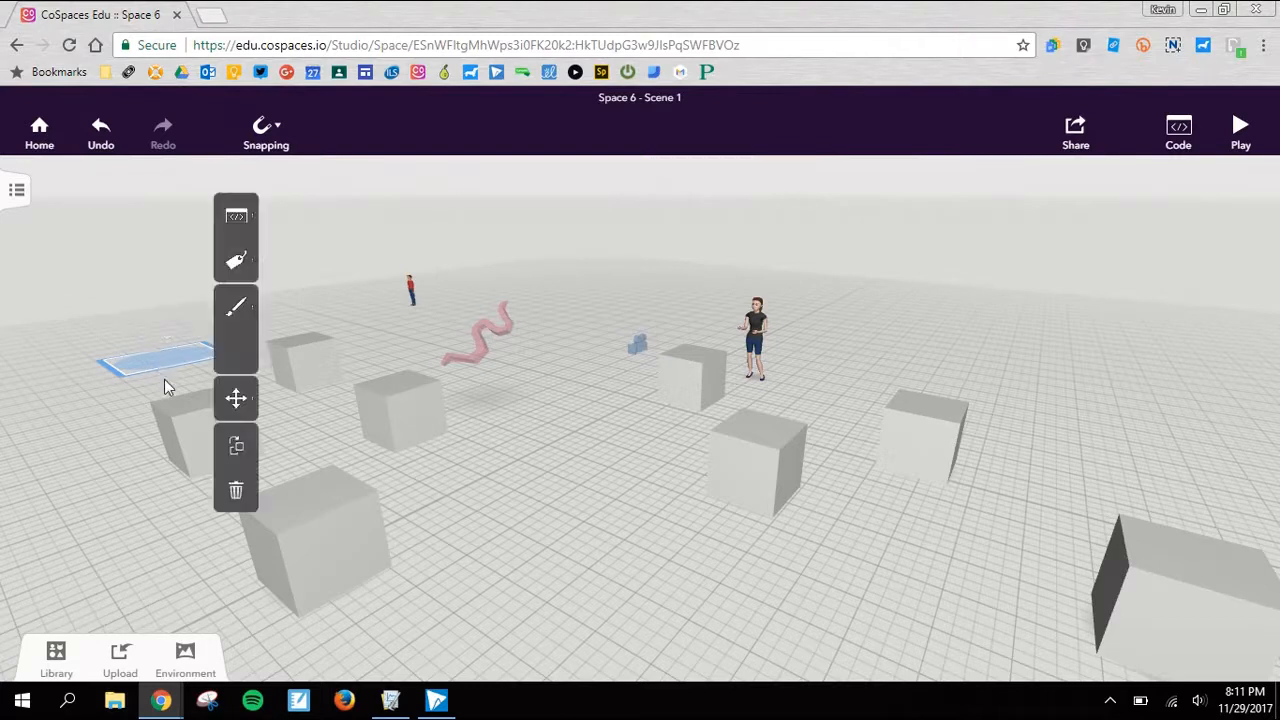
{"action": "left_click", "coordinate": [230, 445]}
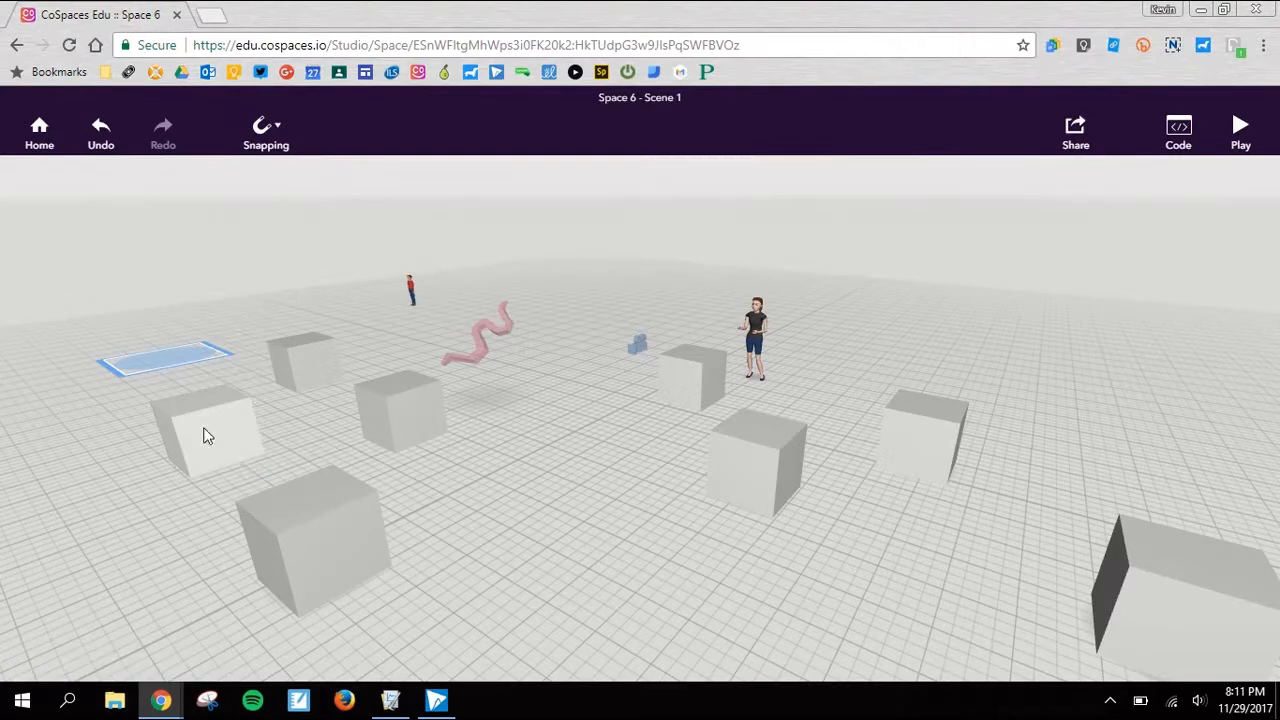
{"action": "left_click", "coordinate": [160, 374]}
{"action": "left_click", "coordinate": [167, 375]}
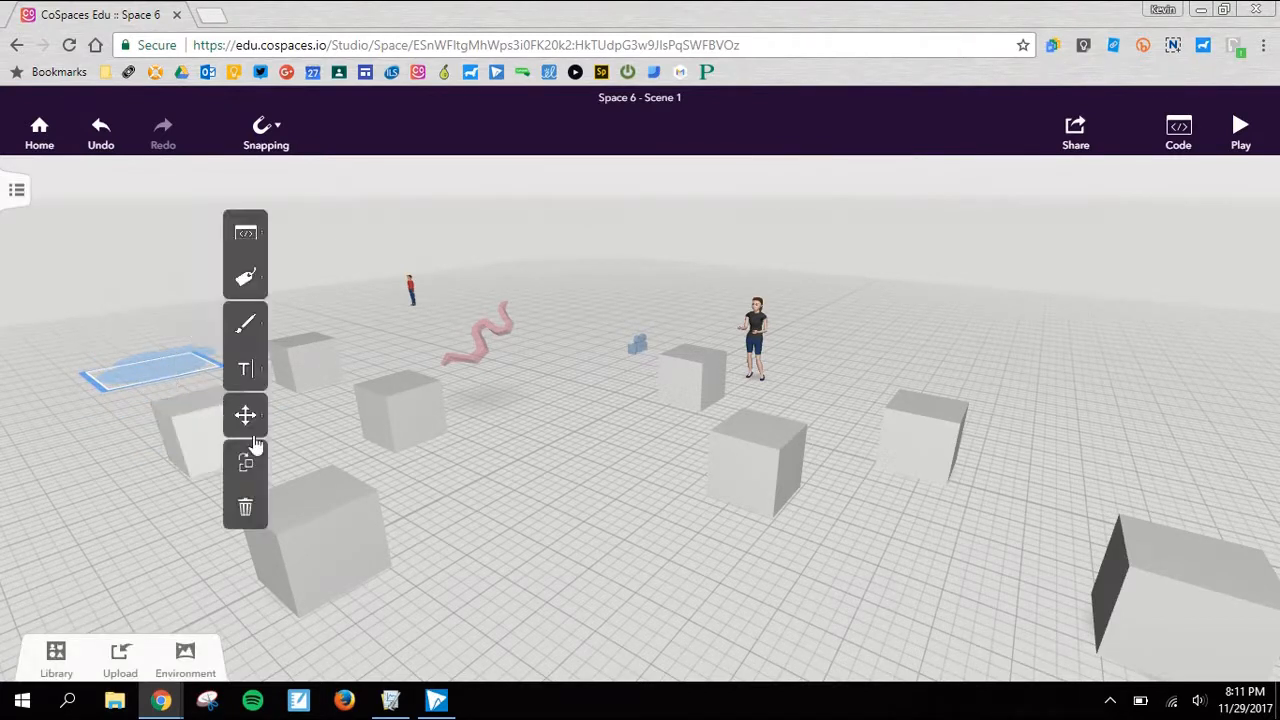
{"action": "left_click", "coordinate": [245, 466]}
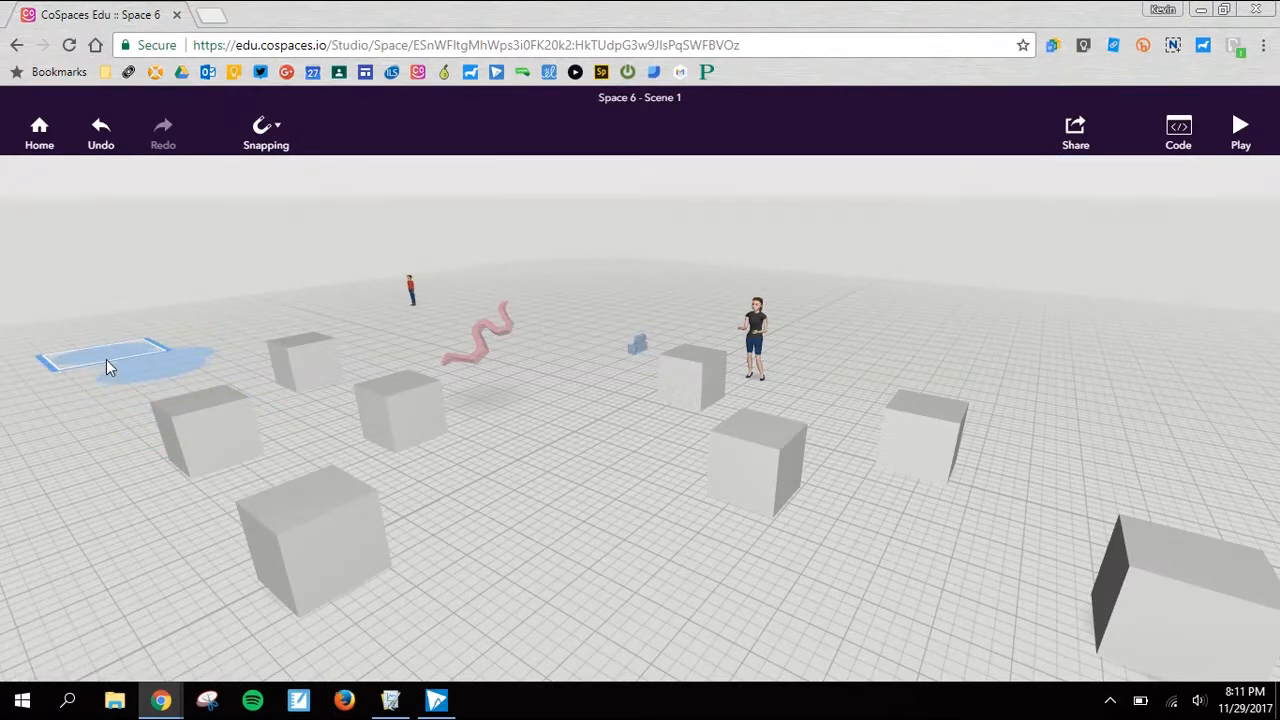
{"action": "left_click", "coordinate": [106, 363]}
{"action": "left_click_drag", "start_coordinate": [137, 430], "coordinate": [183, 447]}
{"action": "left_click_drag", "start_coordinate": [52, 540], "coordinate": [728, 590]}
{"action": "left_click", "coordinate": [728, 593]}
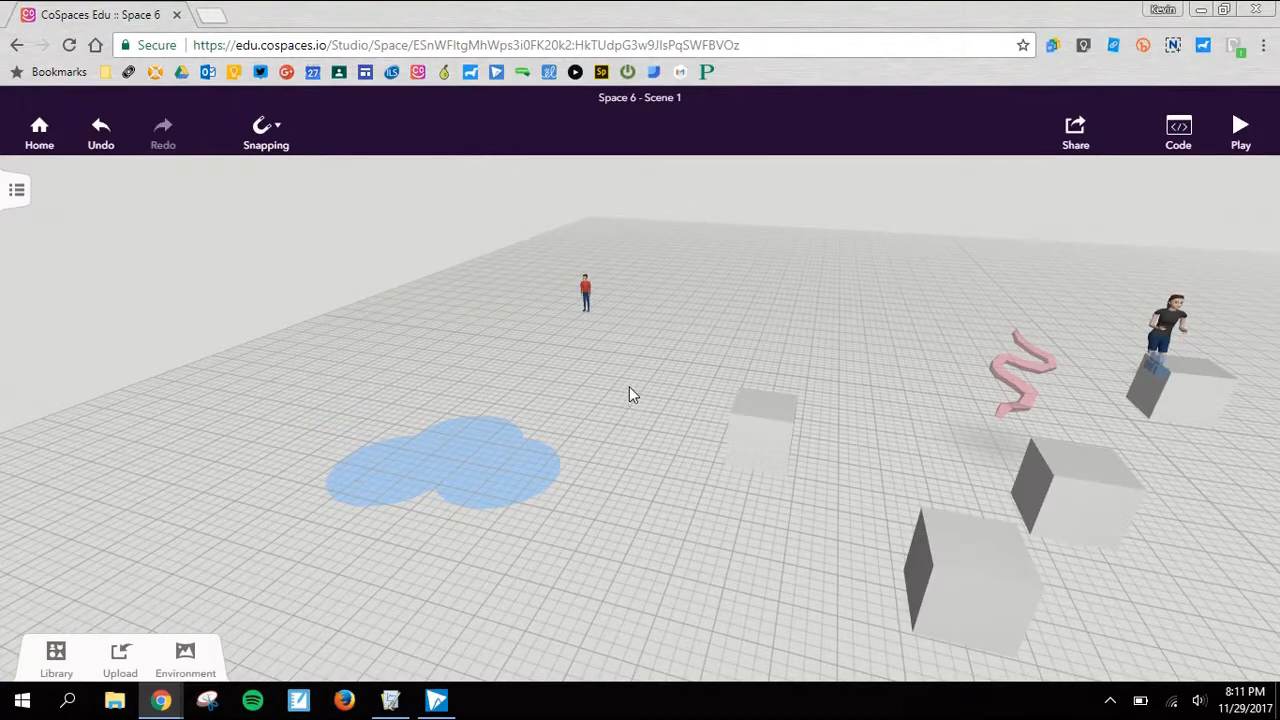
- Examine the scene from several angles, focus on the man in the red shirt, and view the whole floor from afar
{"action": "left_click_drag", "start_coordinate": [661, 327], "coordinate": [619, 550]}
{"action": "left_click_drag", "start_coordinate": [836, 468], "coordinate": [420, 358]}
{"action": "left_click_drag", "start_coordinate": [547, 391], "coordinate": [406, 286]}
{"action": "left_click_drag", "start_coordinate": [421, 456], "coordinate": [634, 474]}
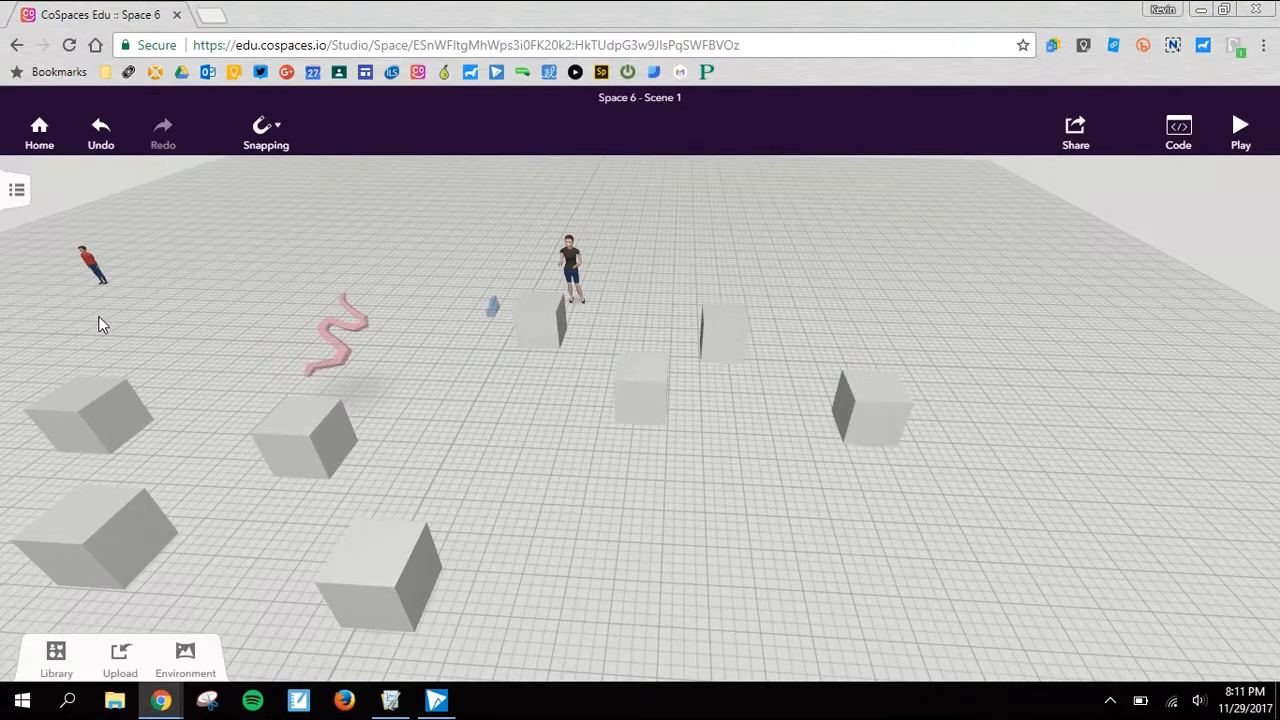
{"action": "left_click_drag", "start_coordinate": [180, 343], "coordinate": [729, 543]}
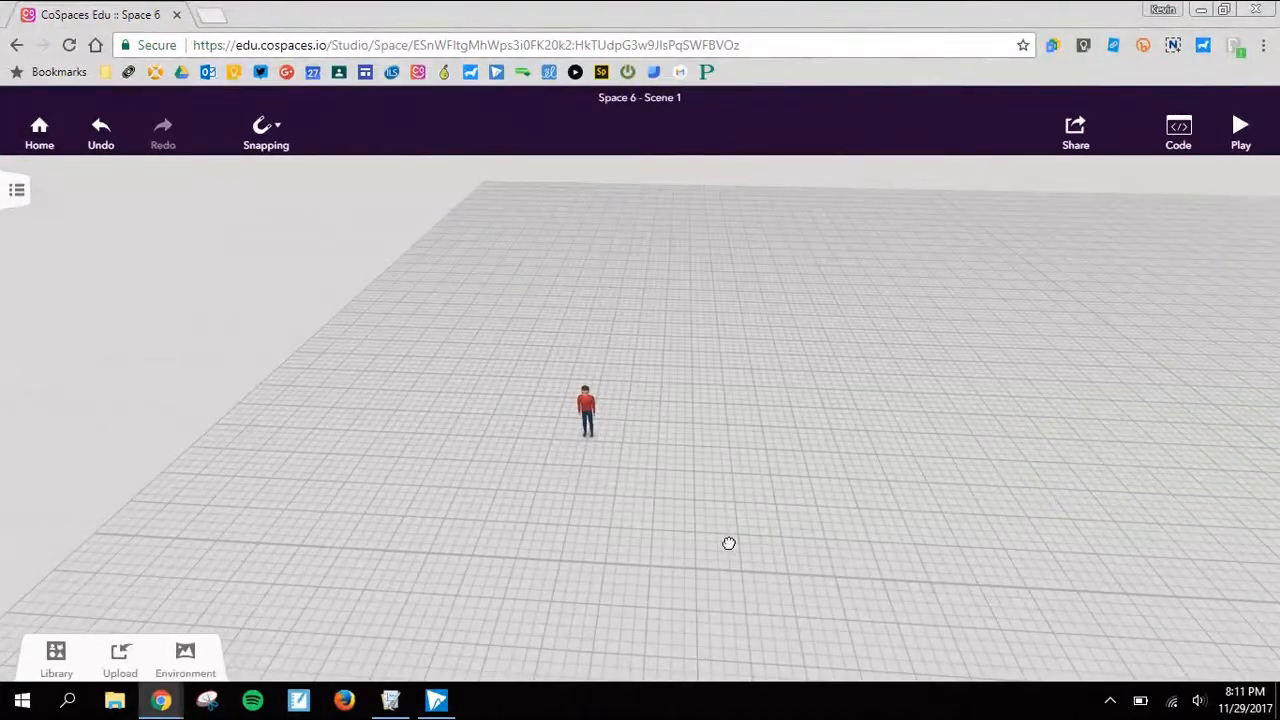
{"action": "left_click", "coordinate": [588, 410]}
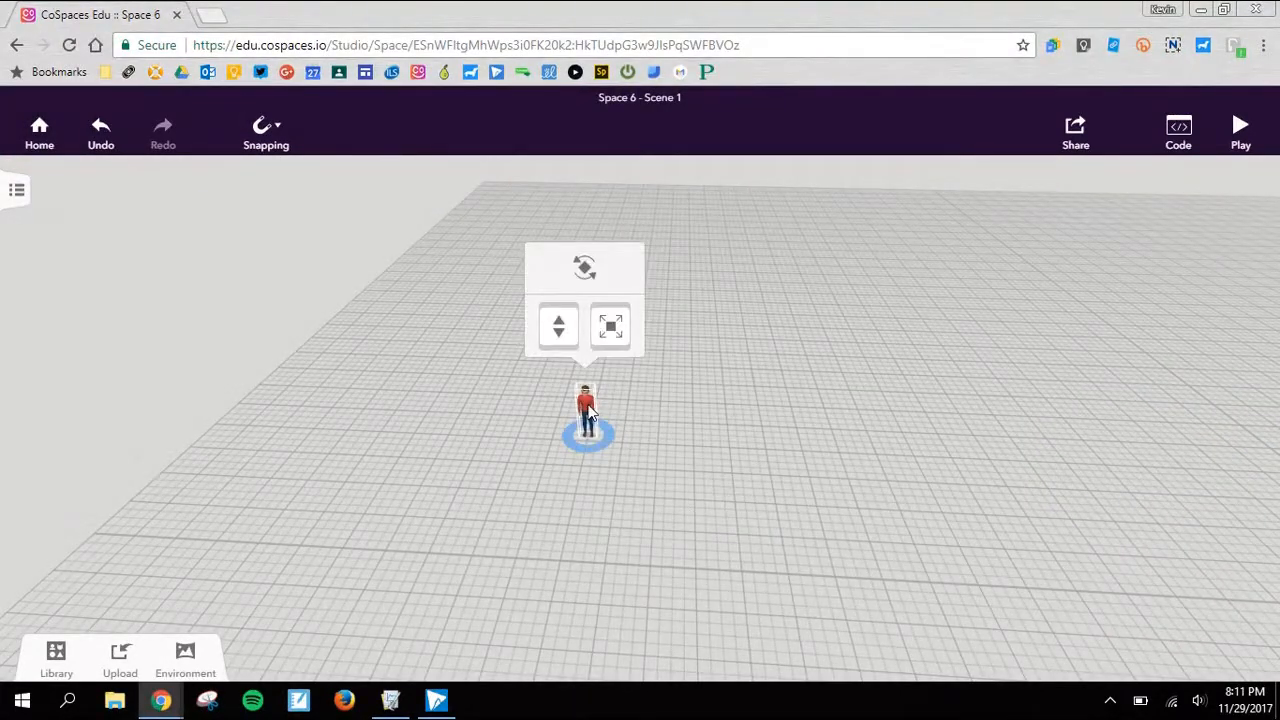
{"action": "double_click", "coordinate": [588, 410]}
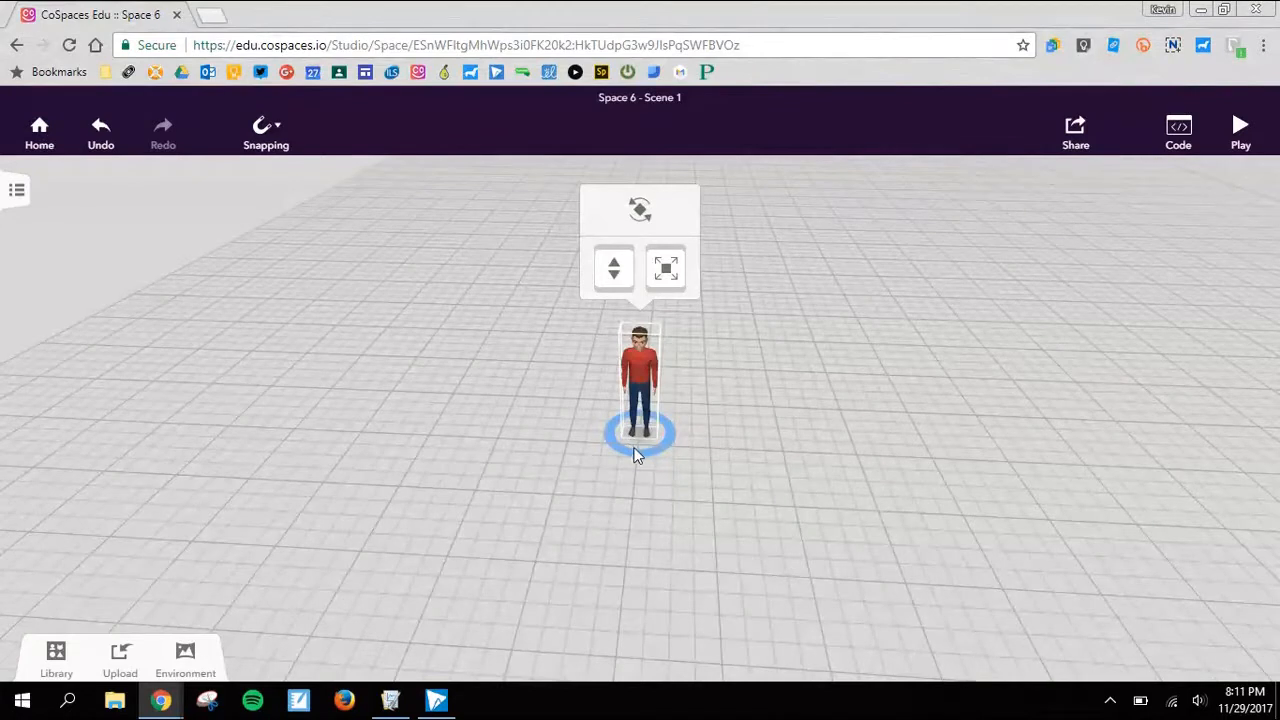
{"action": "scroll", "coordinate": [640, 457], "scroll_direction": "down", "scroll_amount": 5}
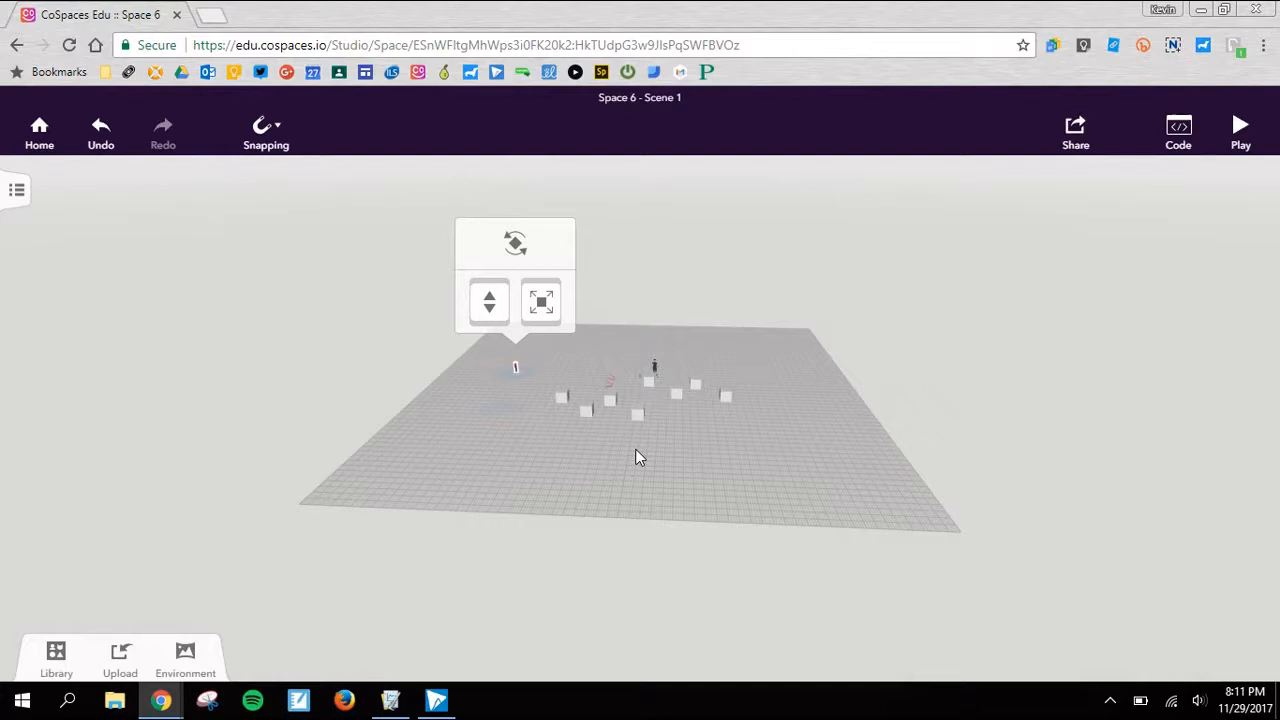
- Hide the floor grid and show it again
{"action": "key", "text": "g"}
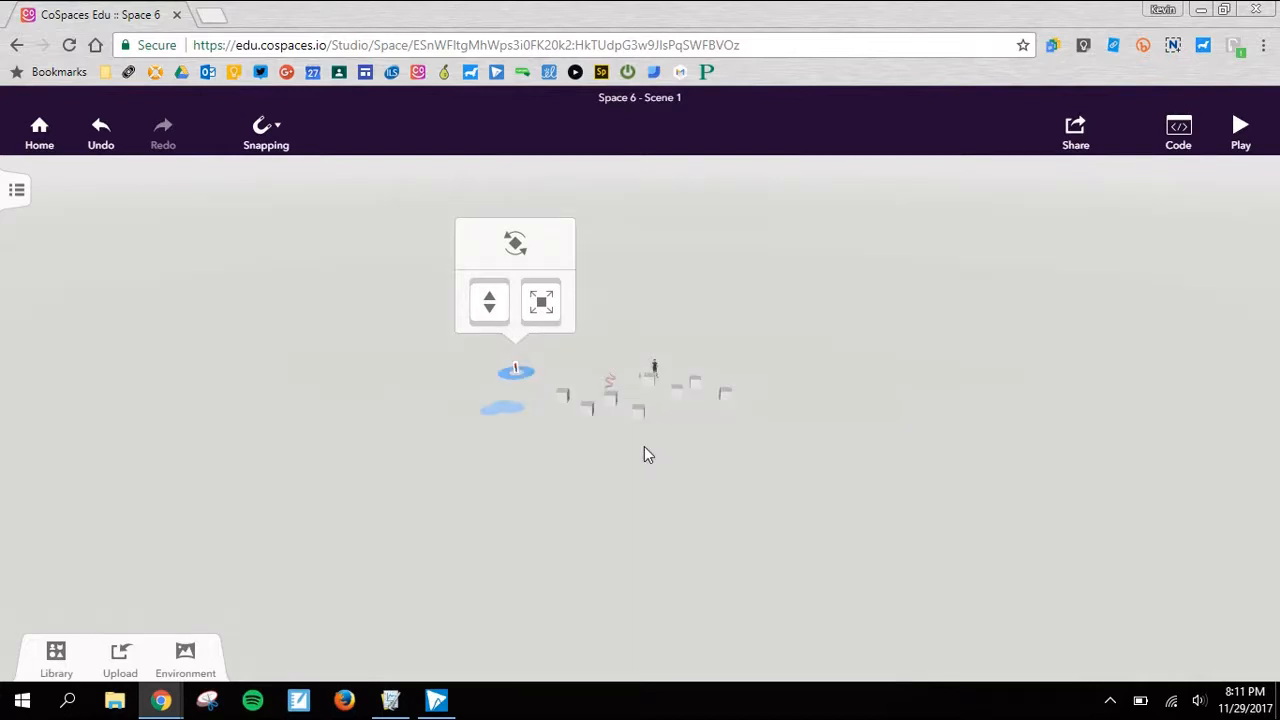
{"action": "key", "text": "g"}
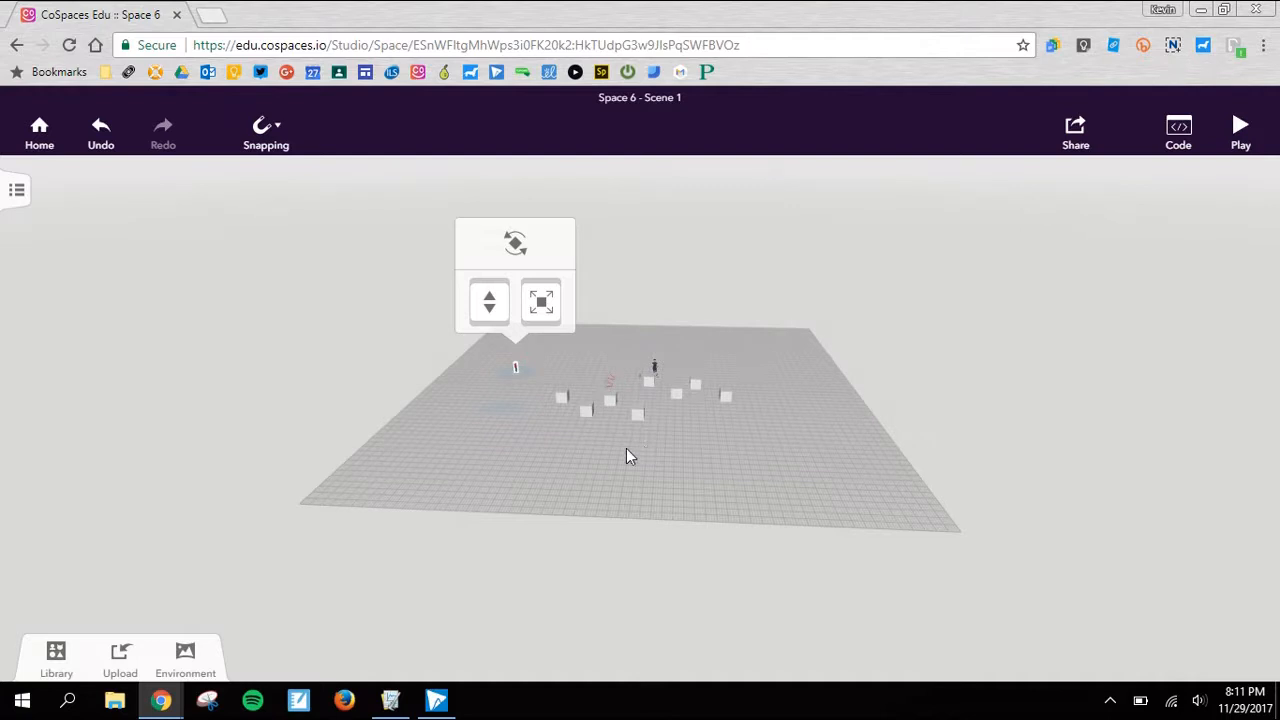
- Apply the sandy desert environment to the scene and look around the dunes
{"action": "left_click", "coordinate": [54, 655]}
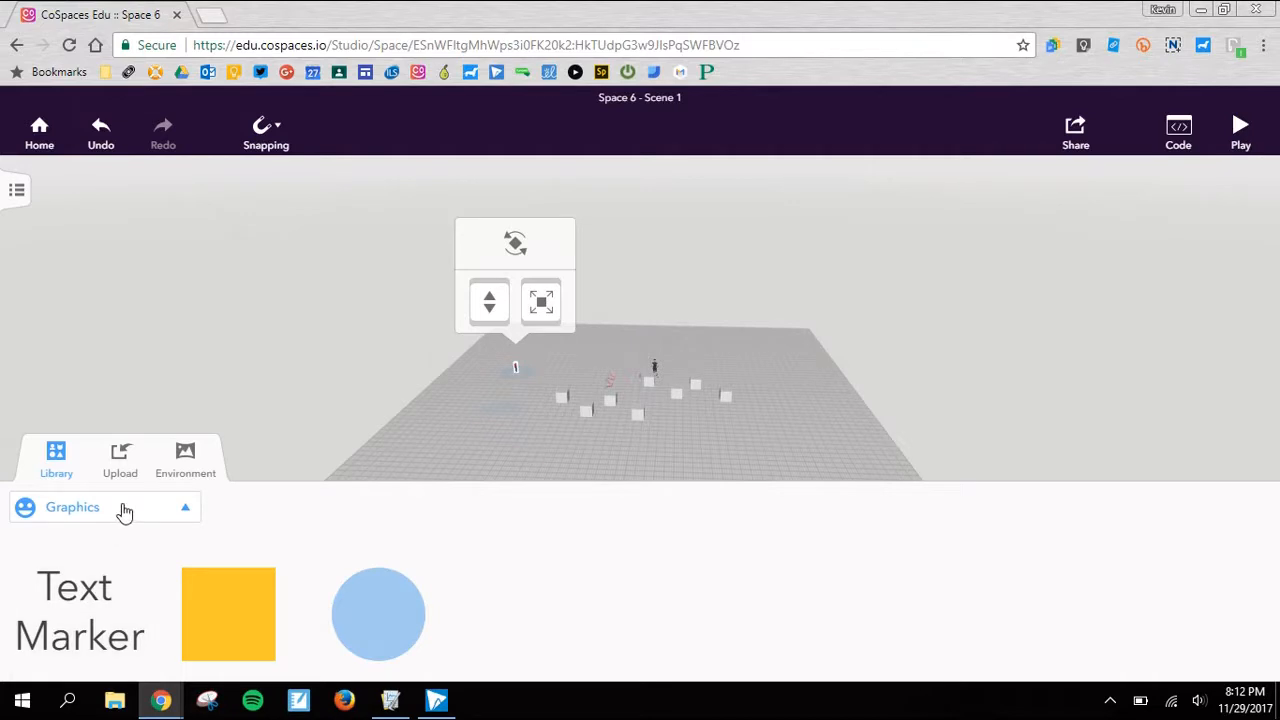
{"action": "left_click", "coordinate": [178, 462]}
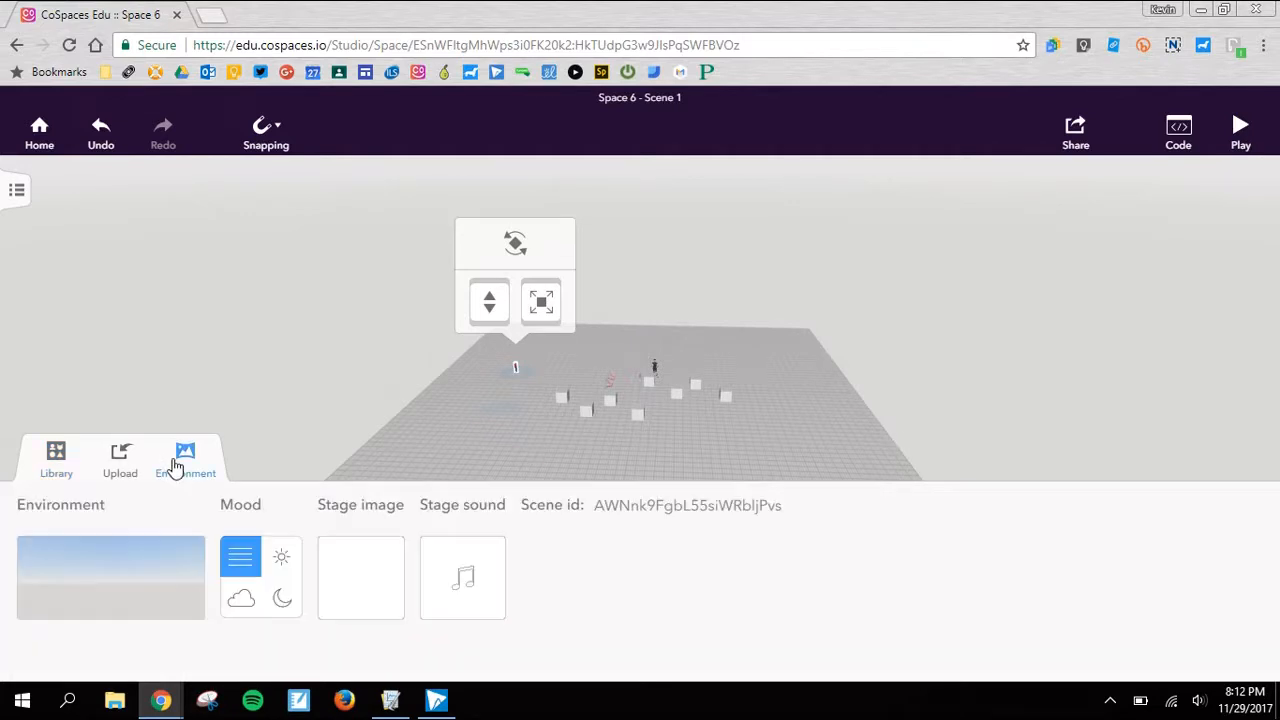
{"action": "left_click", "coordinate": [137, 563]}
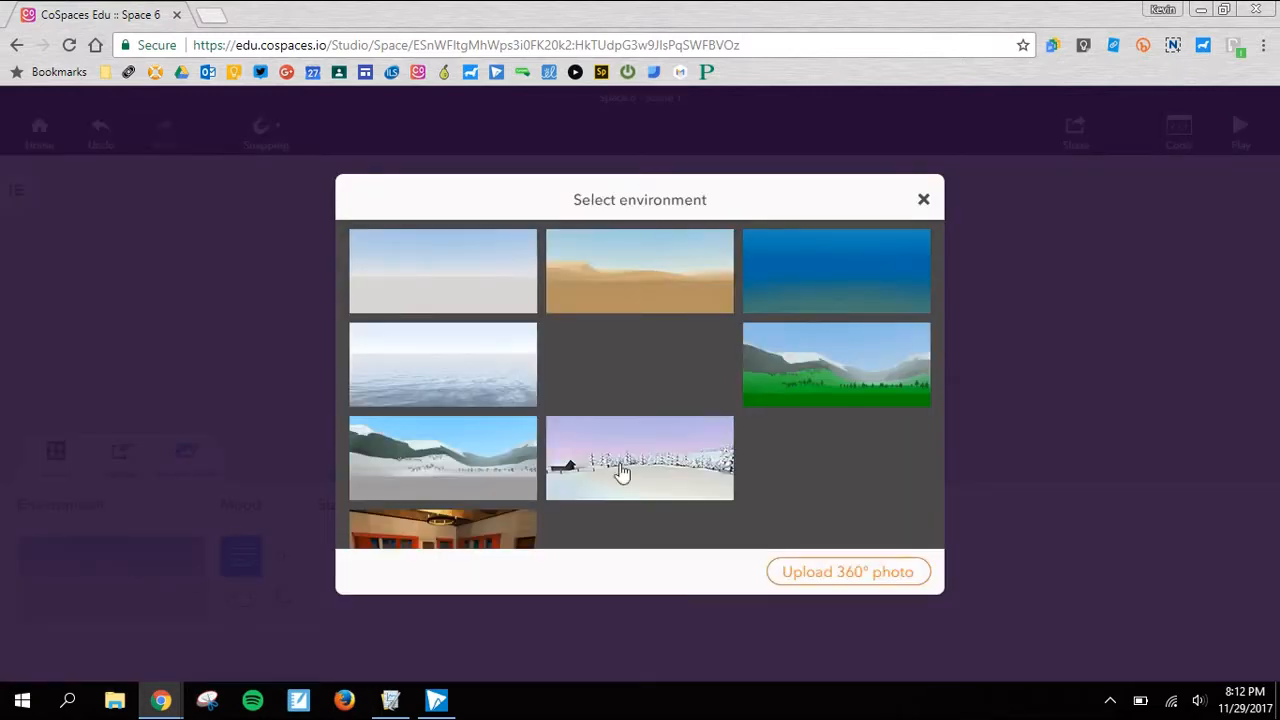
{"action": "left_click", "coordinate": [694, 296]}
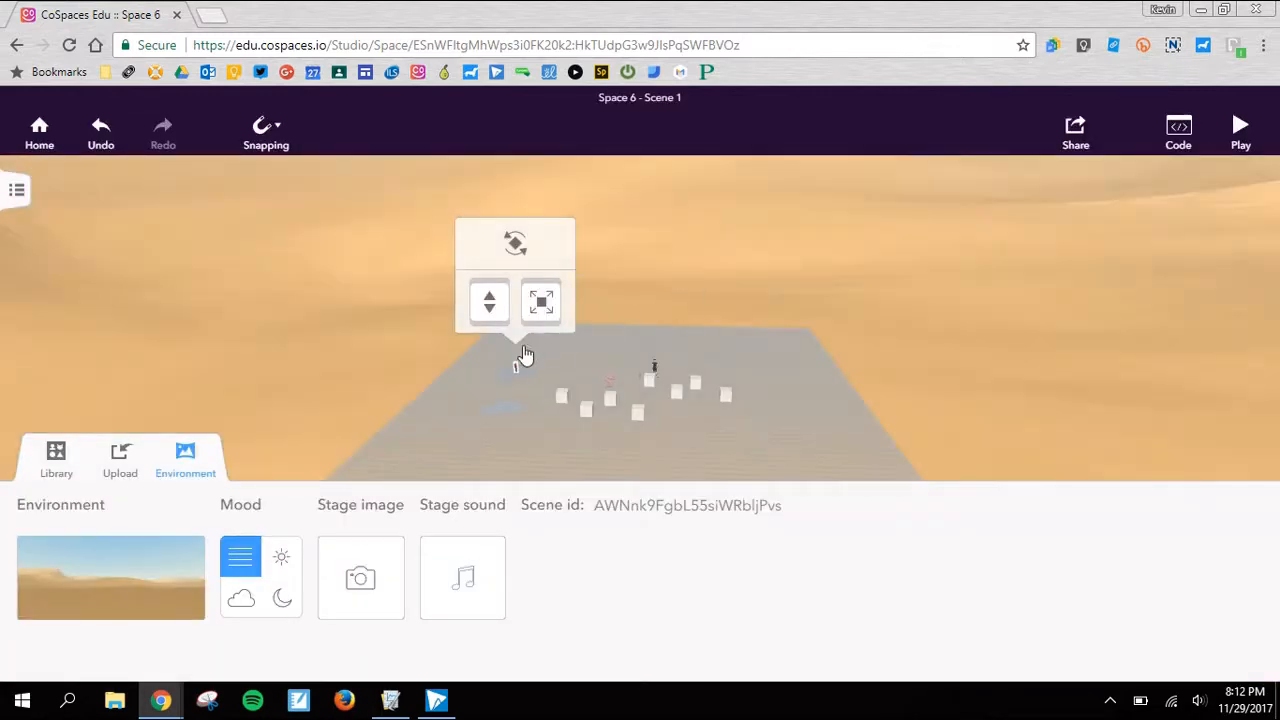
{"action": "left_click", "coordinate": [398, 334]}
{"action": "left_click_drag", "start_coordinate": [397, 314], "coordinate": [162, 350]}
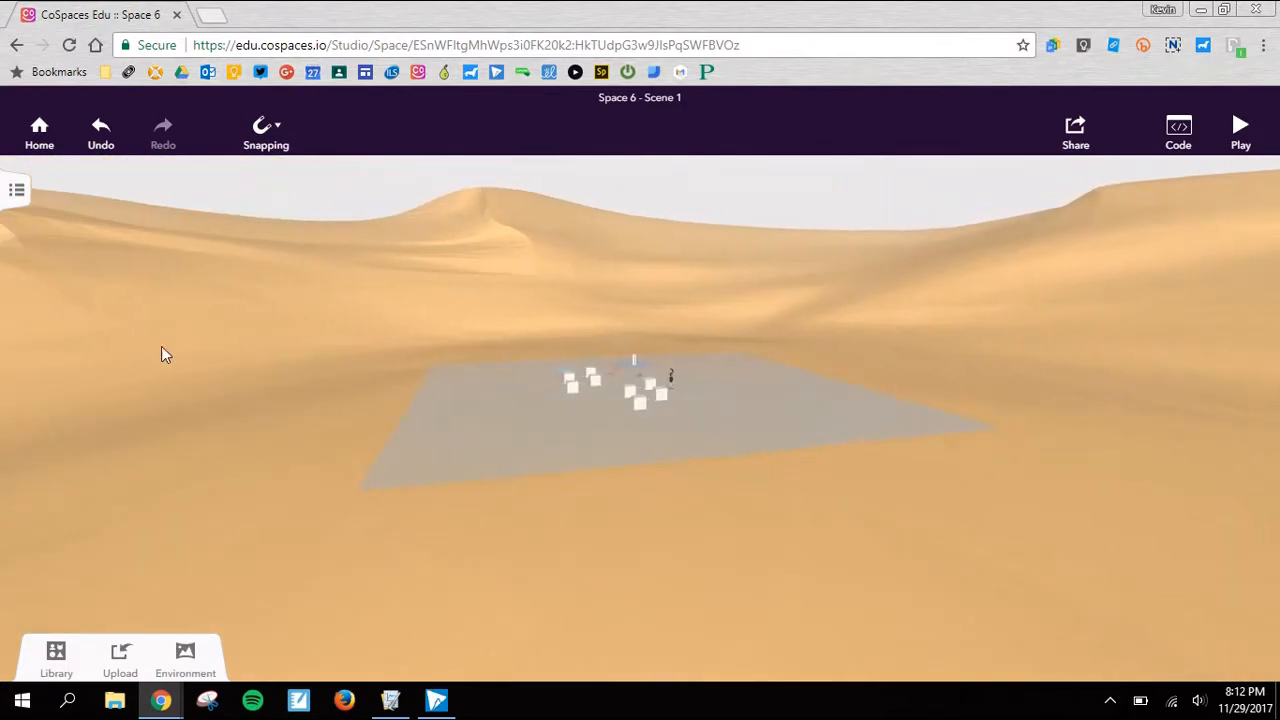
- Replace the environment with the flat green meadow and view the scene within it
{"action": "left_click", "coordinate": [185, 662]}
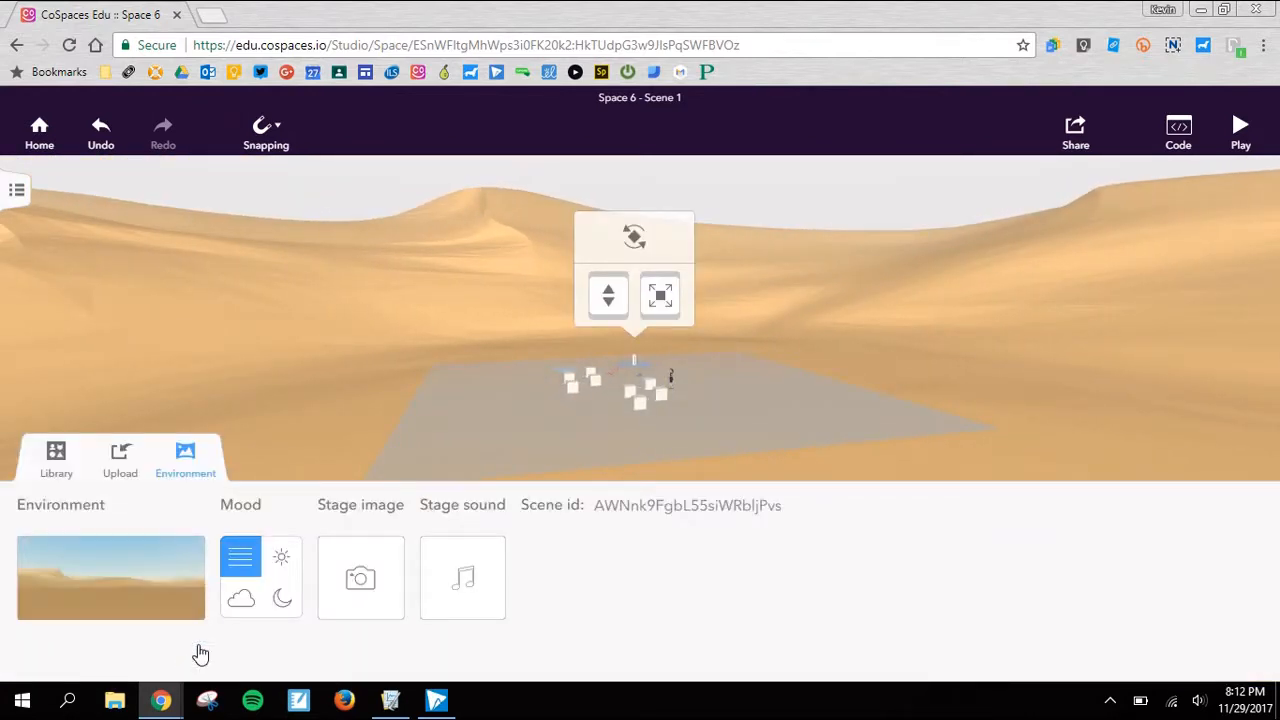
{"action": "left_click", "coordinate": [171, 582]}
{"action": "left_click", "coordinate": [670, 408]}
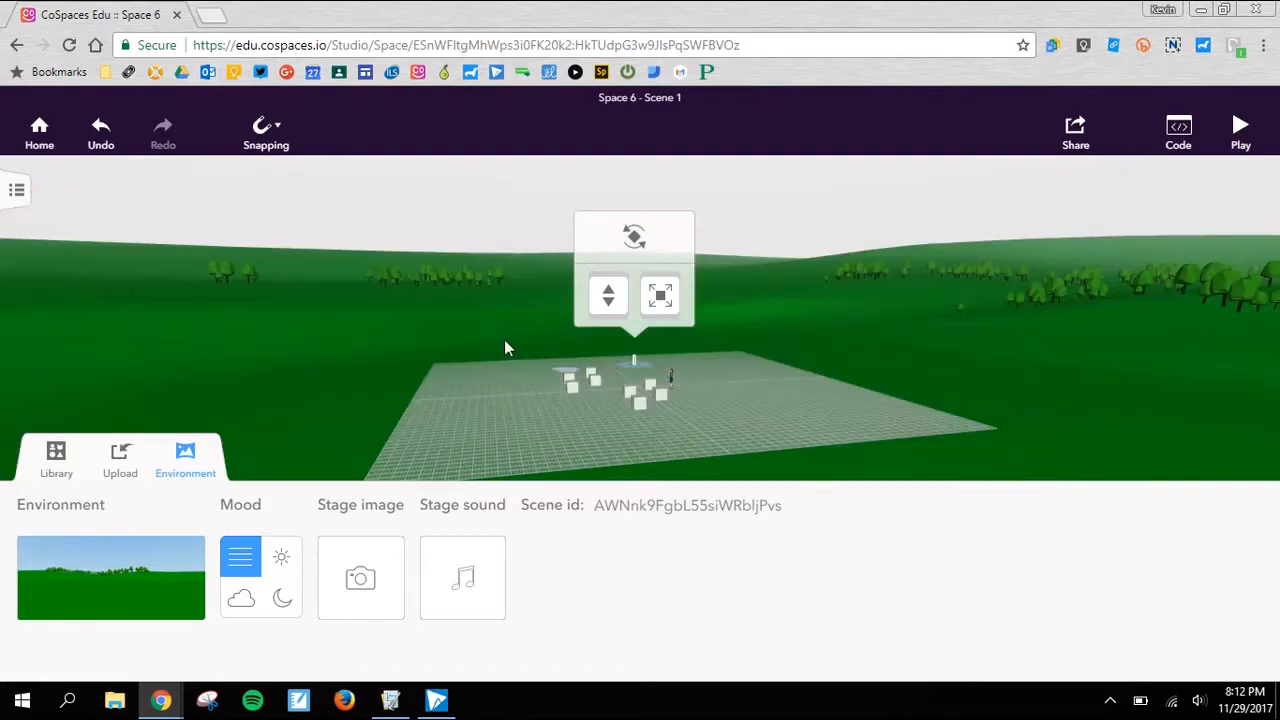
{"action": "left_click_drag", "start_coordinate": [513, 342], "coordinate": [692, 383]}
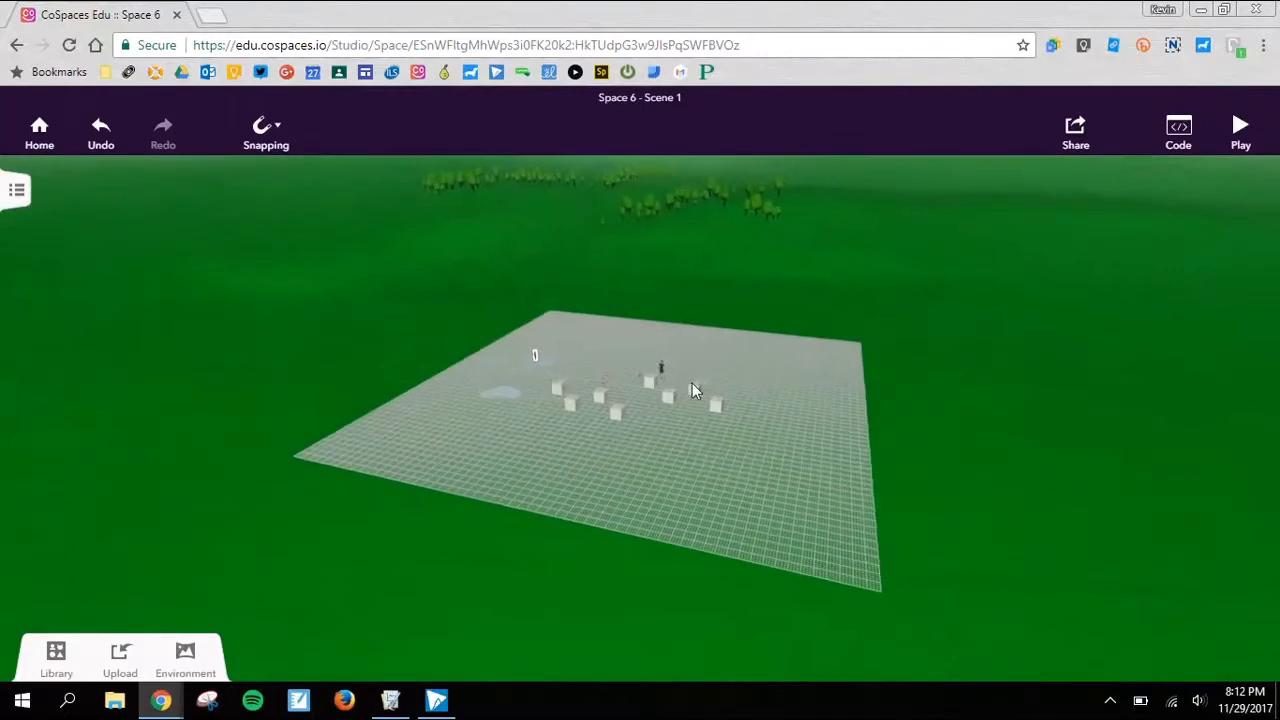
- Change the environment to the green mountain valley and, after trying the night and cloudy moods, set the mood to sunny
{"action": "left_click", "coordinate": [118, 660]}
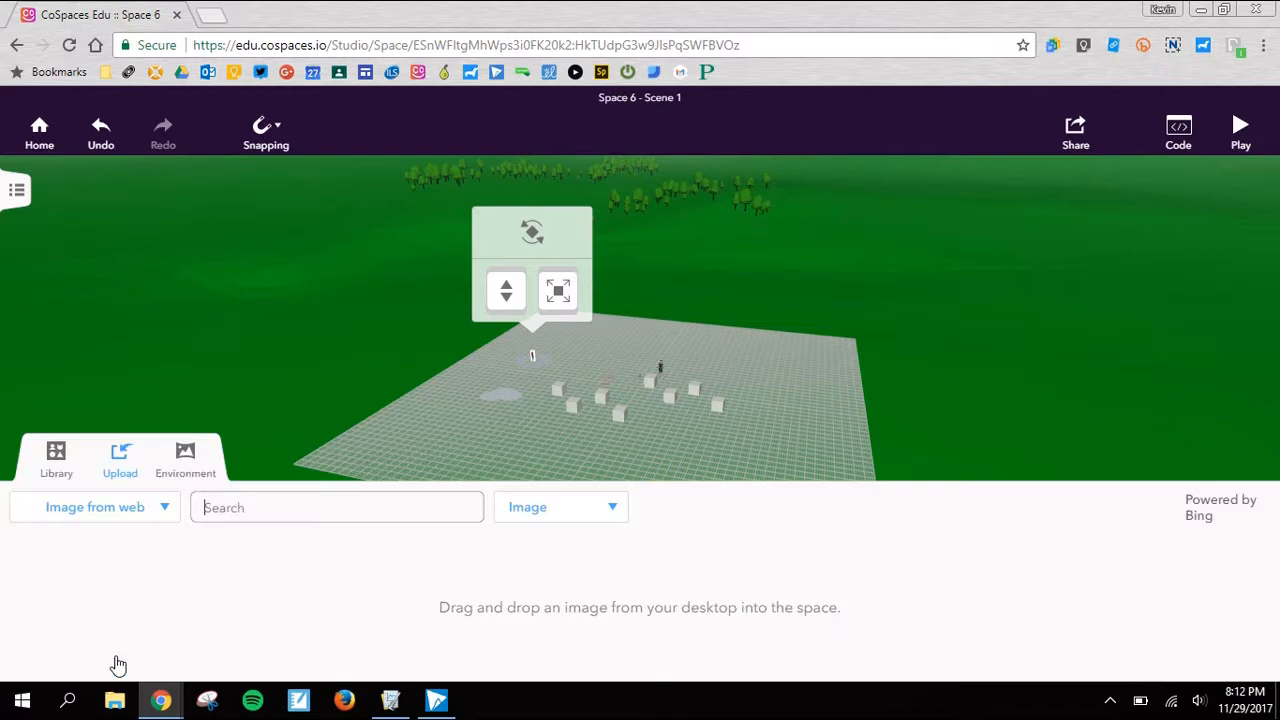
{"action": "left_click", "coordinate": [186, 656]}
{"action": "left_click", "coordinate": [281, 598]}
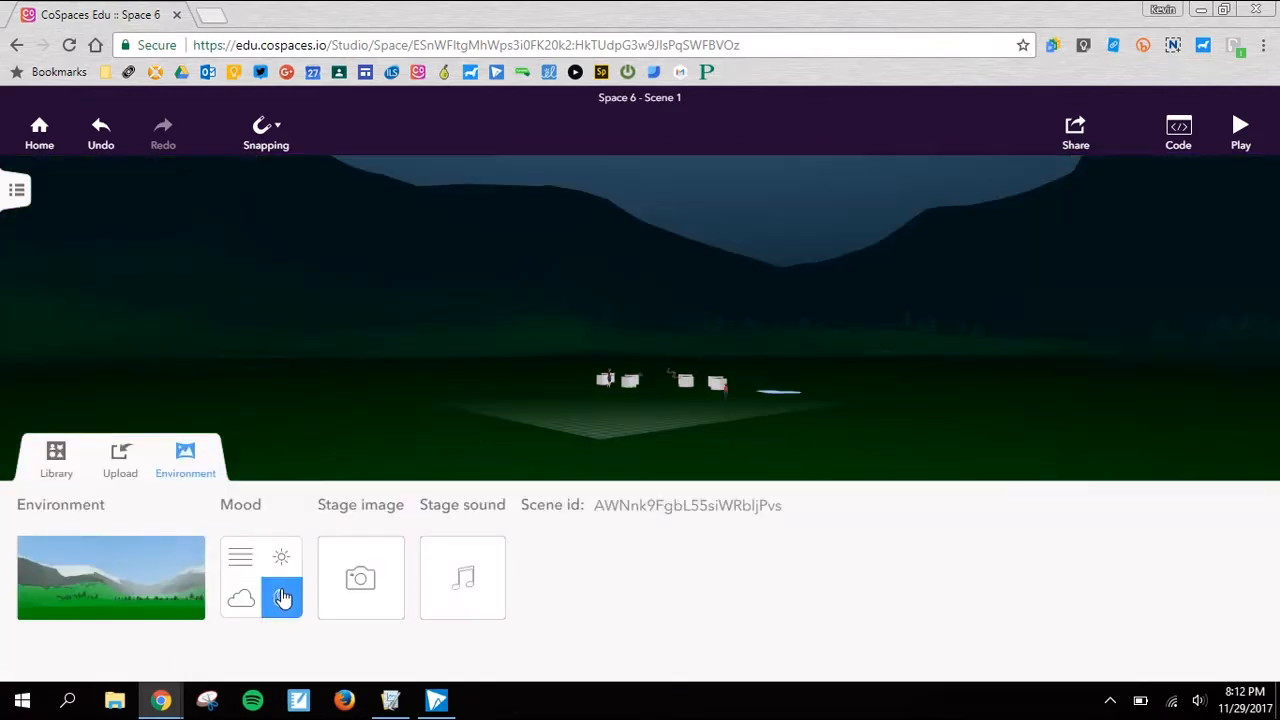
{"action": "left_click", "coordinate": [240, 603]}
{"action": "left_click", "coordinate": [281, 560]}
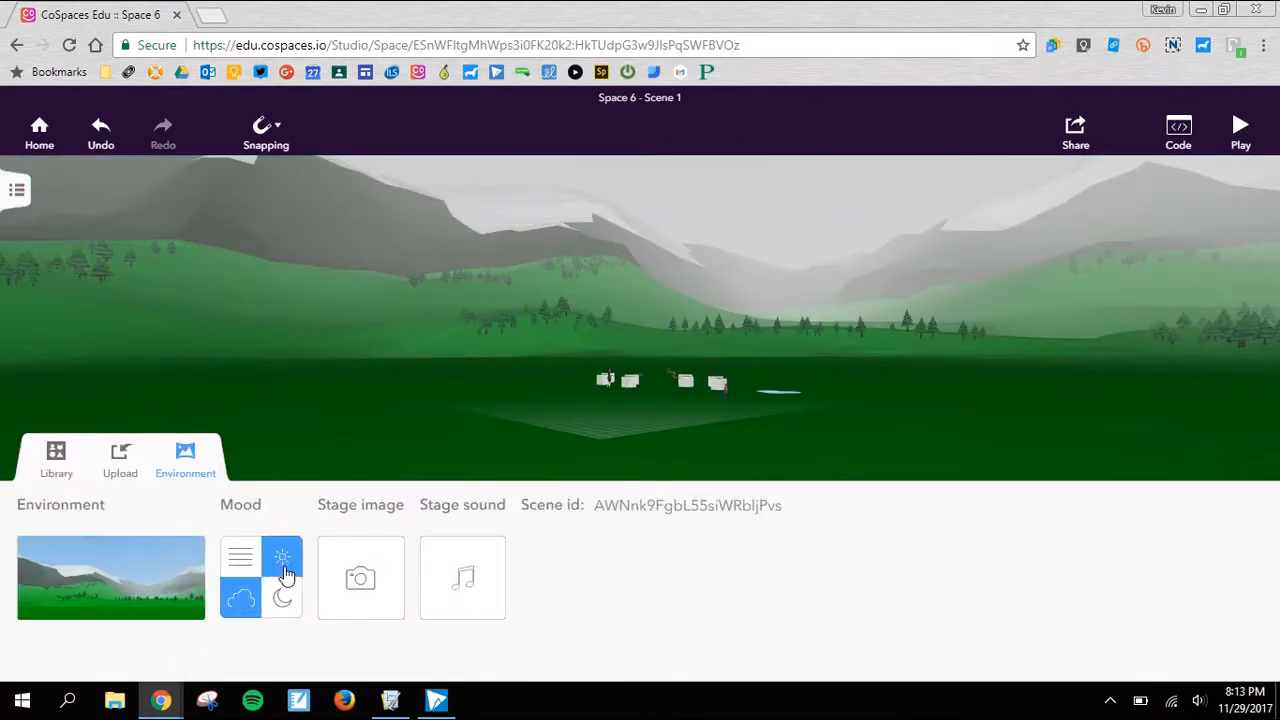
- Open the file picker for a custom 360° environment photo and close it without choosing a file
{"action": "left_click", "coordinate": [358, 584]}
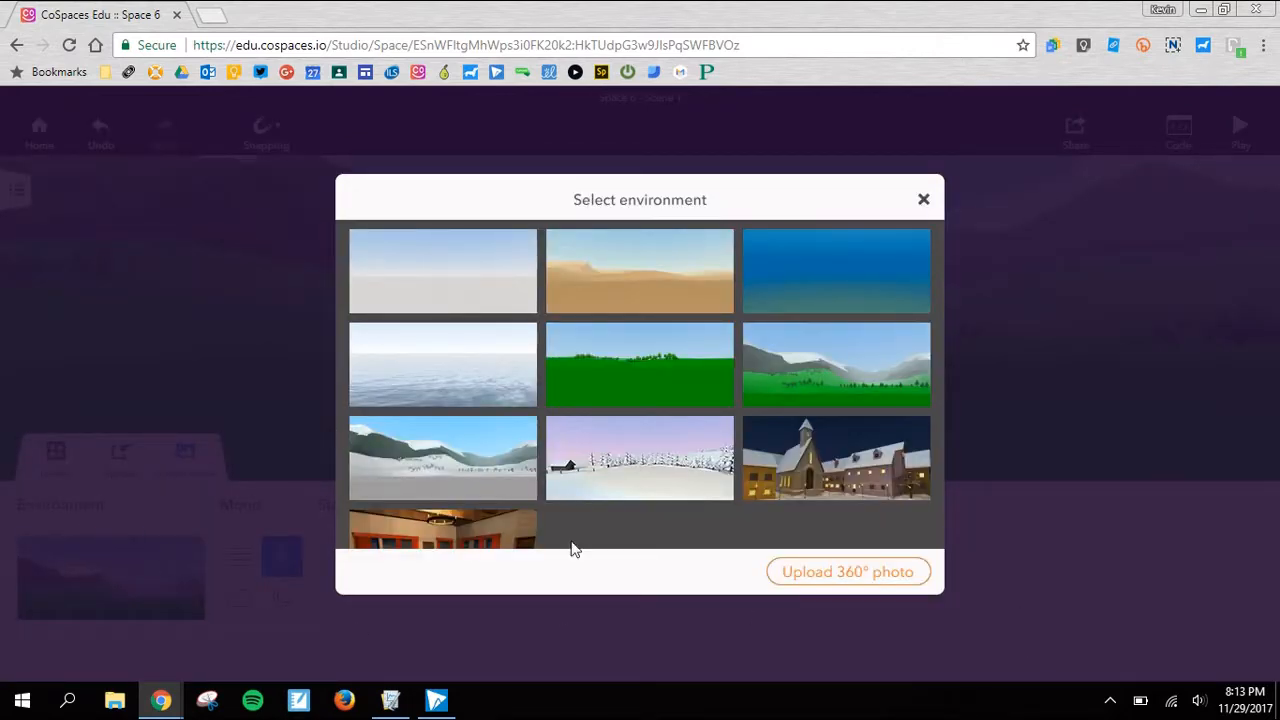
{"action": "left_click", "coordinate": [866, 576]}
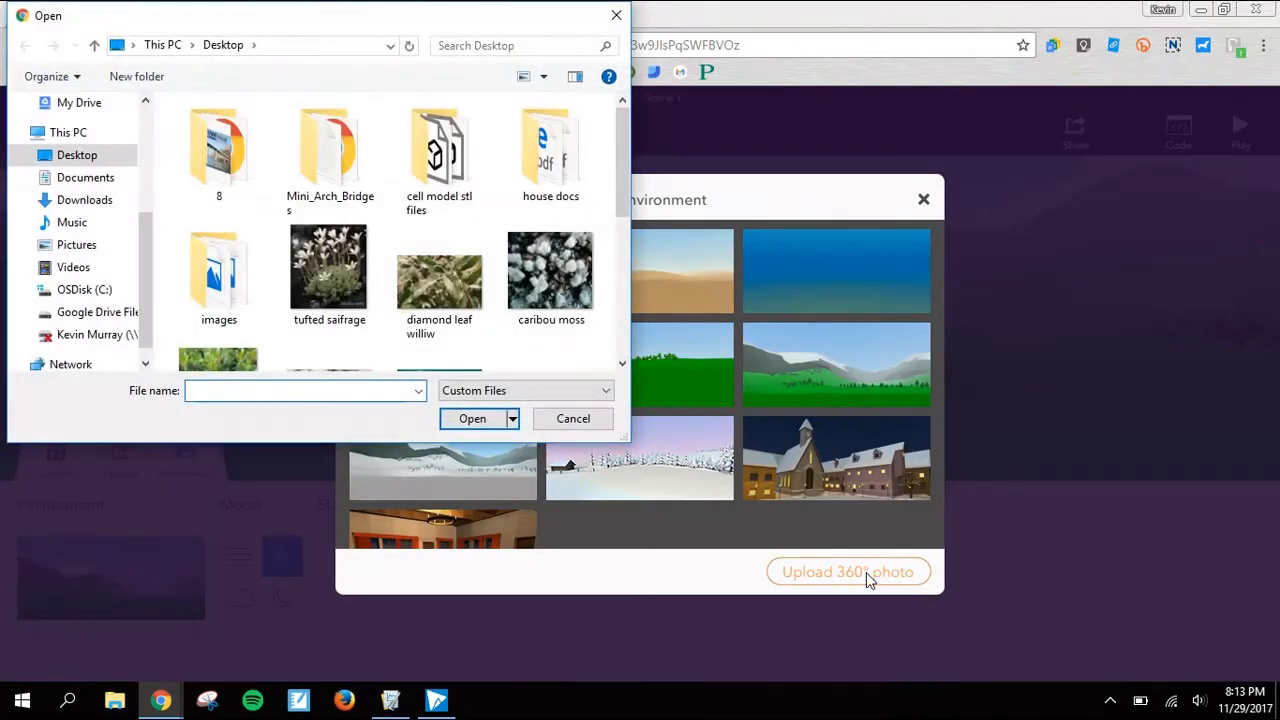
{"action": "left_click", "coordinate": [565, 420]}
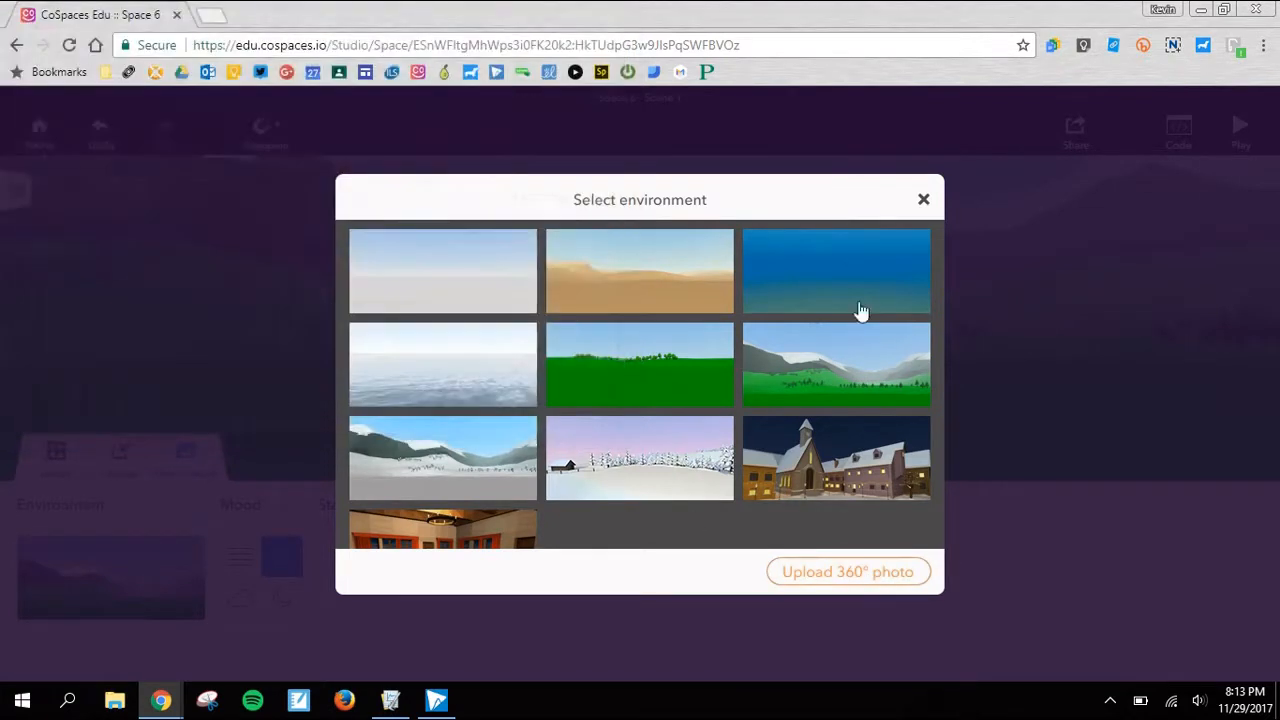
{"action": "left_click", "coordinate": [924, 202]}
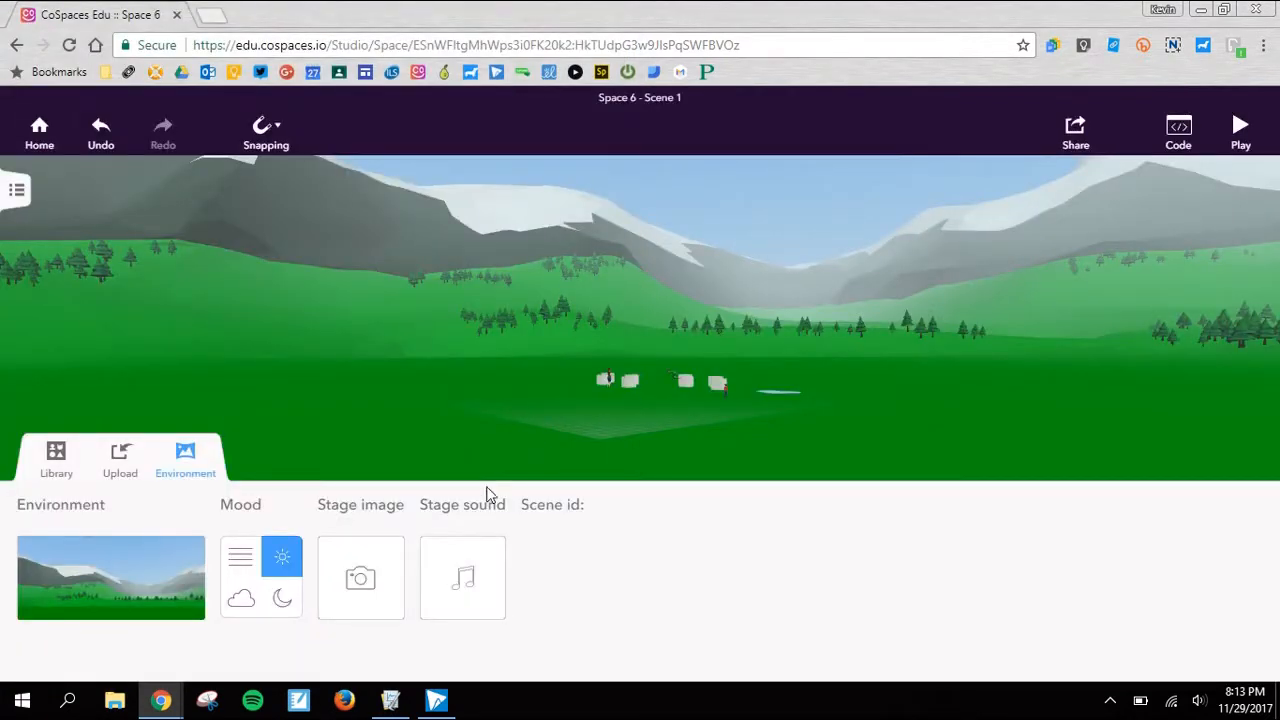